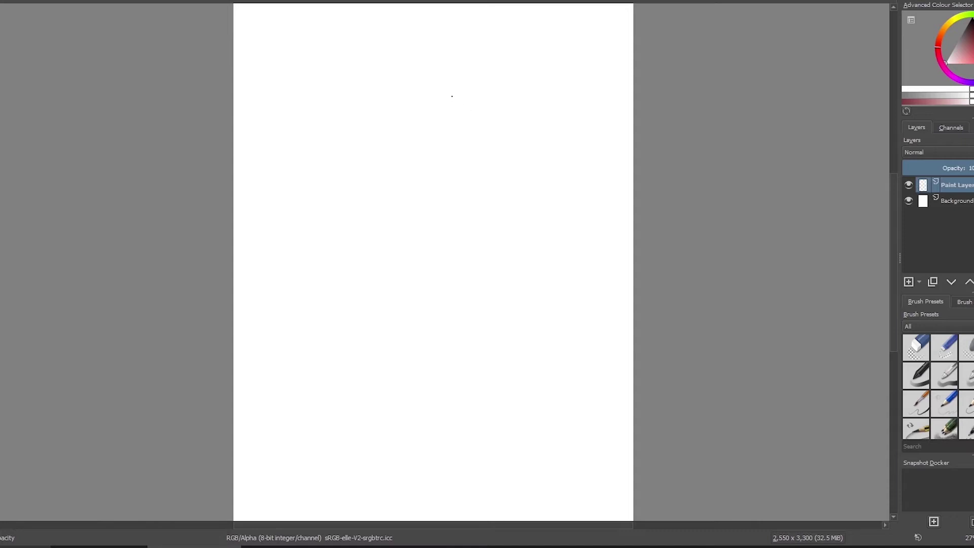
- Reset the colours so black is active, then lay the first short topknot stroke
{"action": "key", "text": "d"}
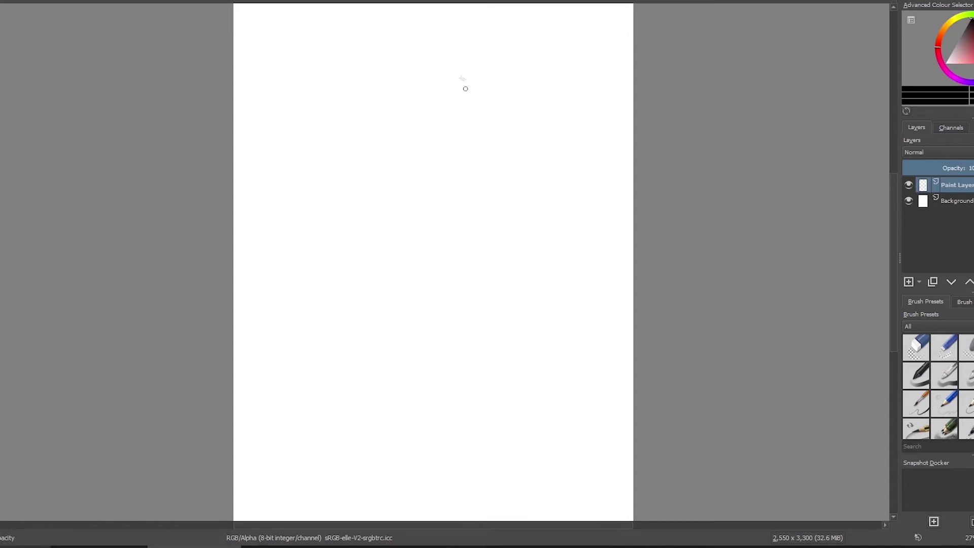
{"action": "mouse_move", "coordinate": [457, 74]}
{"action": "left_mouse_down"}
{"action": "mouse_move", "coordinate": [481, 87]}
{"action": "mouse_move", "coordinate": [469, 55]}
{"action": "mouse_move", "coordinate": [482, 55]}
{"action": "left_mouse_up"}
- Build a dense dark topknot tuft with a curving tail and a forehead line reaching left
{"action": "mouse_move", "coordinate": [471, 82]}
{"action": "left_mouse_down"}
{"action": "mouse_move", "coordinate": [452, 67]}
{"action": "mouse_move", "coordinate": [495, 70]}
{"action": "mouse_move", "coordinate": [472, 64]}
{"action": "mouse_move", "coordinate": [472, 73]}
{"action": "left_mouse_up"}
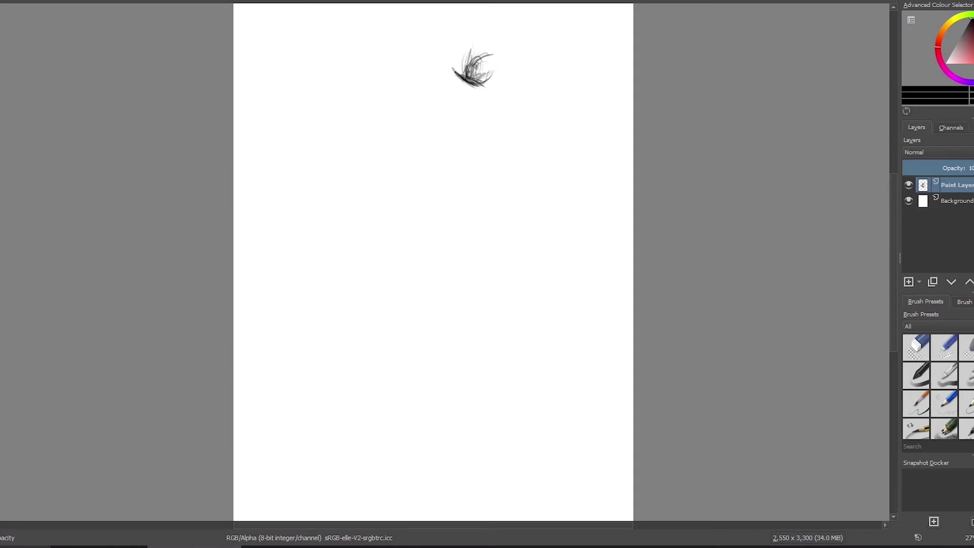
{"action": "left_click_drag", "start_coordinate": [485, 62], "coordinate": [476, 73]}
{"action": "left_click_drag", "start_coordinate": [488, 75], "coordinate": [496, 76]}
{"action": "mouse_move", "coordinate": [454, 69]}
{"action": "left_mouse_down"}
{"action": "mouse_move", "coordinate": [463, 74]}
{"action": "mouse_move", "coordinate": [471, 56]}
{"action": "mouse_move", "coordinate": [480, 80]}
{"action": "mouse_move", "coordinate": [483, 63]}
{"action": "left_mouse_up"}
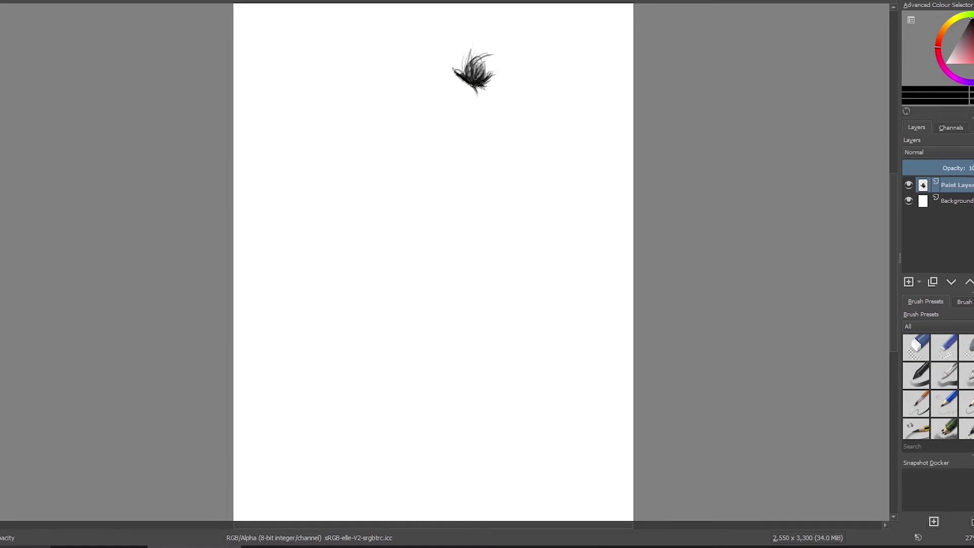
{"action": "left_click_drag", "start_coordinate": [477, 96], "coordinate": [481, 115]}
{"action": "left_click_drag", "start_coordinate": [458, 78], "coordinate": [466, 86]}
{"action": "left_click_drag", "start_coordinate": [455, 82], "coordinate": [431, 96]}
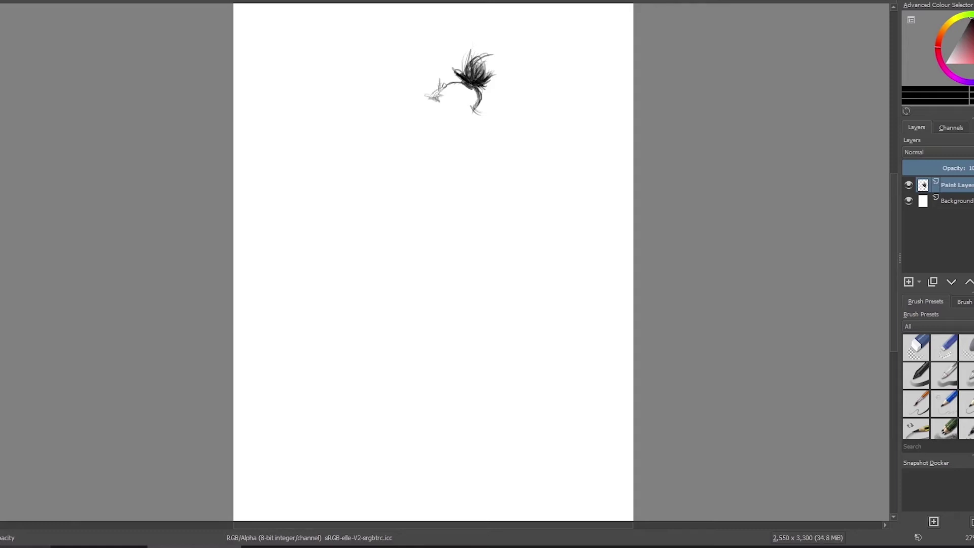
- Curve the face profile down from the forehead and shade the back of the head
{"action": "mouse_move", "coordinate": [442, 96]}
{"action": "left_mouse_down"}
{"action": "mouse_move", "coordinate": [462, 127]}
{"action": "mouse_move", "coordinate": [482, 110]}
{"action": "mouse_move", "coordinate": [469, 122]}
{"action": "left_mouse_up"}
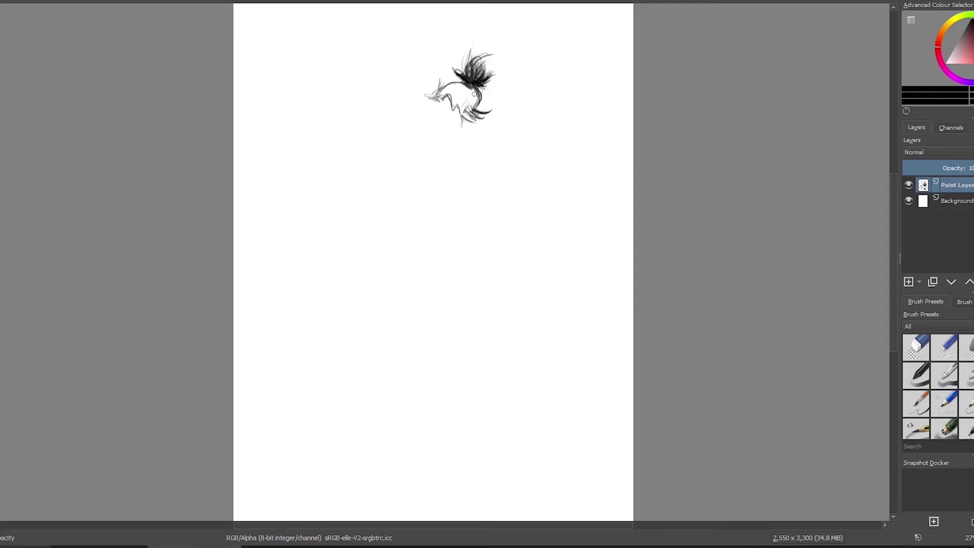
{"action": "mouse_move", "coordinate": [472, 95]}
{"action": "left_mouse_down"}
{"action": "mouse_move", "coordinate": [465, 116]}
{"action": "mouse_move", "coordinate": [451, 92]}
{"action": "mouse_move", "coordinate": [467, 80]}
{"action": "mouse_move", "coordinate": [445, 92]}
{"action": "mouse_move", "coordinate": [478, 98]}
{"action": "mouse_move", "coordinate": [481, 110]}
{"action": "mouse_move", "coordinate": [471, 108]}
{"action": "left_mouse_up"}
{"action": "left_click_drag", "start_coordinate": [480, 103], "coordinate": [456, 92]}
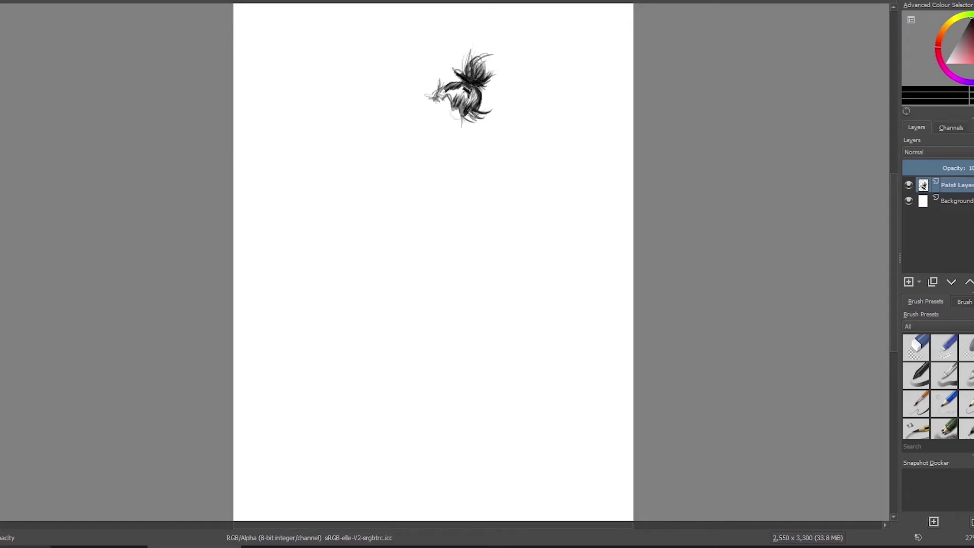
{"action": "left_click_drag", "start_coordinate": [459, 107], "coordinate": [457, 121]}
- Add the chin, faint beard strokes and a diagonal collar line under the head
{"action": "left_click_drag", "start_coordinate": [447, 131], "coordinate": [445, 135]}
{"action": "left_click_drag", "start_coordinate": [447, 134], "coordinate": [467, 131]}
{"action": "left_click_drag", "start_coordinate": [462, 136], "coordinate": [500, 122]}
{"action": "left_click_drag", "start_coordinate": [451, 144], "coordinate": [502, 125]}
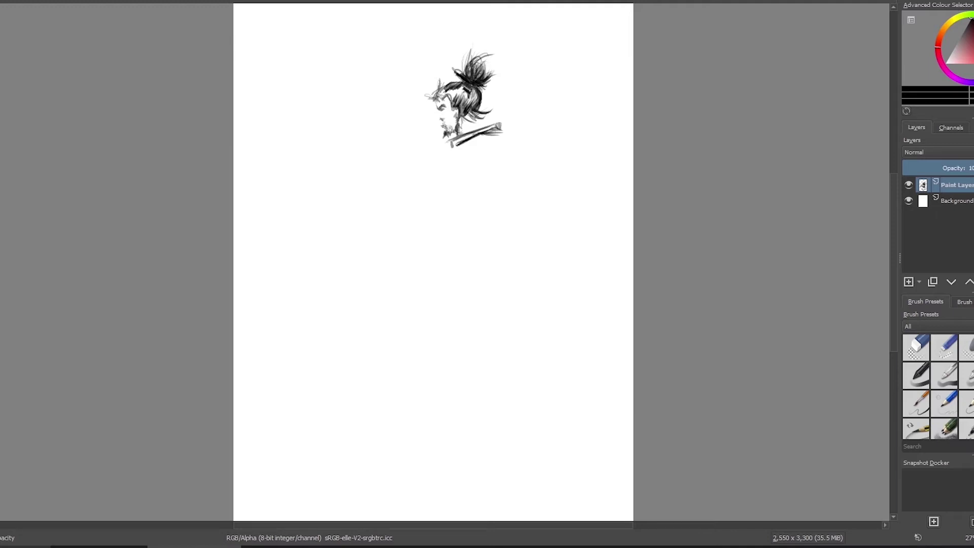
- Outline the robe's front, sleeve, back edge and arm line below the collar
{"action": "left_click_drag", "start_coordinate": [495, 135], "coordinate": [480, 137]}
{"action": "left_click_drag", "start_coordinate": [472, 143], "coordinate": [456, 182]}
{"action": "left_click_drag", "start_coordinate": [461, 191], "coordinate": [430, 208]}
{"action": "mouse_move", "coordinate": [502, 141]}
{"action": "left_mouse_down"}
{"action": "mouse_move", "coordinate": [509, 188]}
{"action": "mouse_move", "coordinate": [489, 272]}
{"action": "mouse_move", "coordinate": [500, 277]}
{"action": "mouse_move", "coordinate": [459, 295]}
{"action": "mouse_move", "coordinate": [425, 293]}
{"action": "mouse_move", "coordinate": [490, 289]}
{"action": "mouse_move", "coordinate": [475, 297]}
{"action": "mouse_move", "coordinate": [486, 311]}
{"action": "left_mouse_up"}
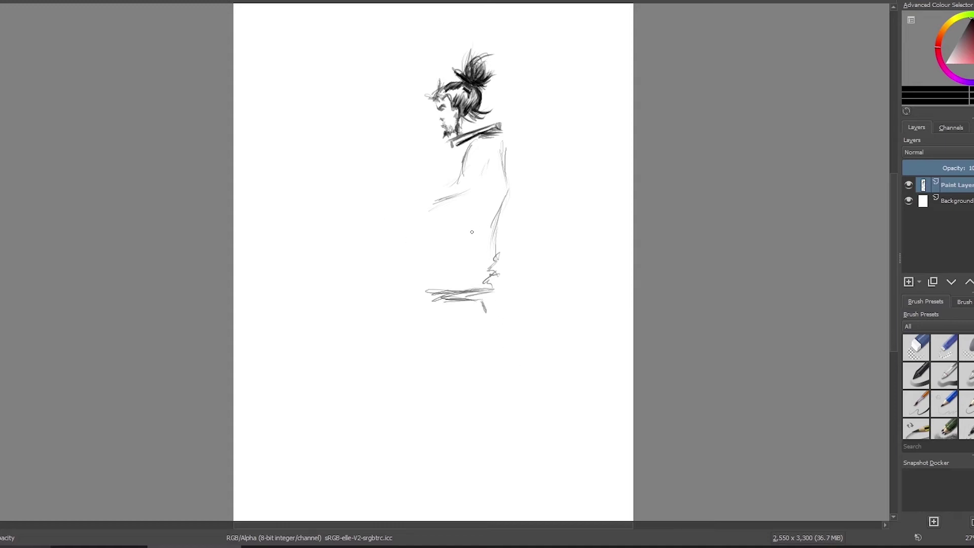
{"action": "mouse_move", "coordinate": [423, 246]}
{"action": "left_mouse_down"}
{"action": "mouse_move", "coordinate": [438, 289]}
{"action": "mouse_move", "coordinate": [384, 243]}
{"action": "left_mouse_up"}
{"action": "mouse_move", "coordinate": [502, 142]}
{"action": "left_mouse_down"}
{"action": "mouse_move", "coordinate": [518, 195]}
{"action": "mouse_move", "coordinate": [501, 233]}
{"action": "left_mouse_up"}
{"action": "left_click_drag", "start_coordinate": [518, 193], "coordinate": [486, 282]}
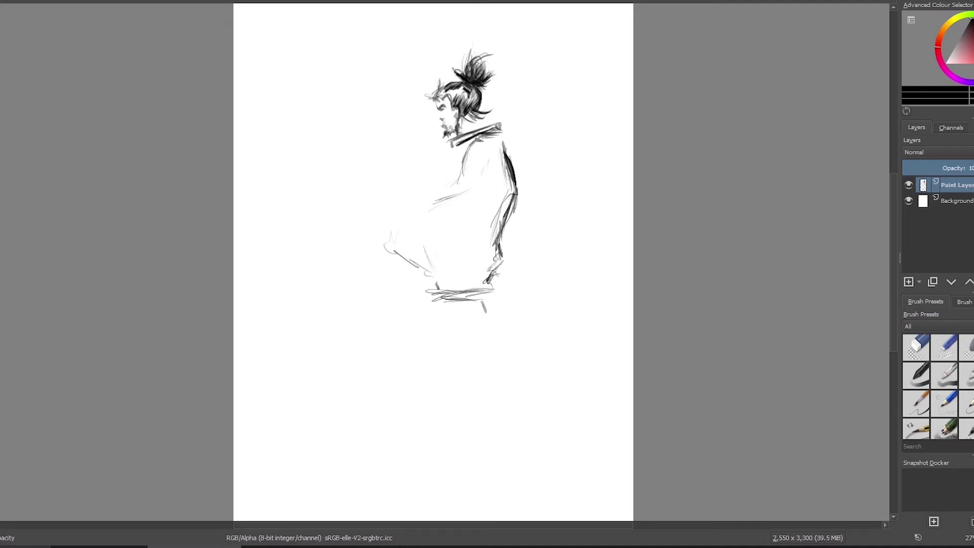
{"action": "left_click_drag", "start_coordinate": [470, 147], "coordinate": [461, 170]}
{"action": "left_click_drag", "start_coordinate": [462, 176], "coordinate": [436, 180]}
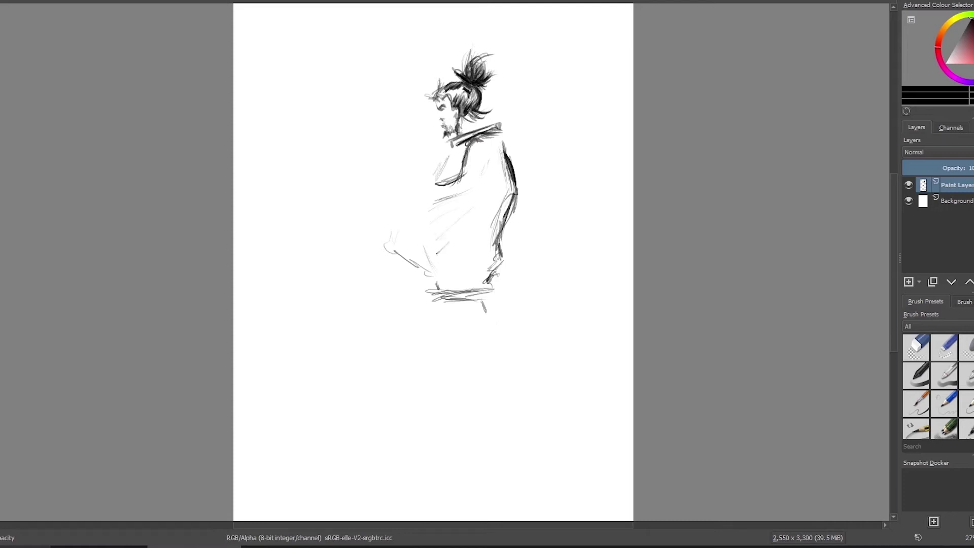
- Hatch the lower robe with dark diagonal strokes and paint the heavy sash
{"action": "mouse_move", "coordinate": [473, 222]}
{"action": "left_mouse_down"}
{"action": "mouse_move", "coordinate": [434, 257]}
{"action": "mouse_move", "coordinate": [435, 274]}
{"action": "left_mouse_up"}
{"action": "mouse_move", "coordinate": [484, 249]}
{"action": "left_mouse_down"}
{"action": "mouse_move", "coordinate": [437, 278]}
{"action": "mouse_move", "coordinate": [451, 291]}
{"action": "mouse_move", "coordinate": [433, 290]}
{"action": "mouse_move", "coordinate": [461, 288]}
{"action": "mouse_move", "coordinate": [431, 292]}
{"action": "left_mouse_up"}
{"action": "mouse_move", "coordinate": [490, 290]}
{"action": "left_mouse_down"}
{"action": "mouse_move", "coordinate": [453, 292]}
{"action": "mouse_move", "coordinate": [452, 309]}
{"action": "mouse_move", "coordinate": [438, 298]}
{"action": "mouse_move", "coordinate": [475, 298]}
{"action": "mouse_move", "coordinate": [453, 283]}
{"action": "left_mouse_up"}
{"action": "left_click_drag", "start_coordinate": [498, 253], "coordinate": [447, 270]}
- Deepen the hatching along the robe's back edge and across its middle
{"action": "left_click_drag", "start_coordinate": [497, 243], "coordinate": [460, 261]}
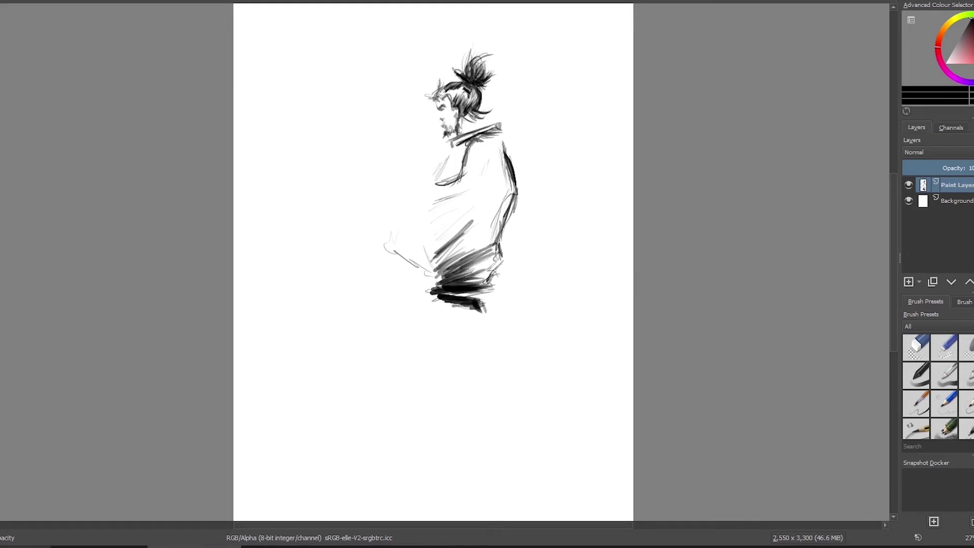
{"action": "mouse_move", "coordinate": [507, 202]}
{"action": "left_mouse_down"}
{"action": "mouse_move", "coordinate": [483, 252]}
{"action": "mouse_move", "coordinate": [492, 257]}
{"action": "mouse_move", "coordinate": [487, 283]}
{"action": "mouse_move", "coordinate": [487, 273]}
{"action": "left_mouse_up"}
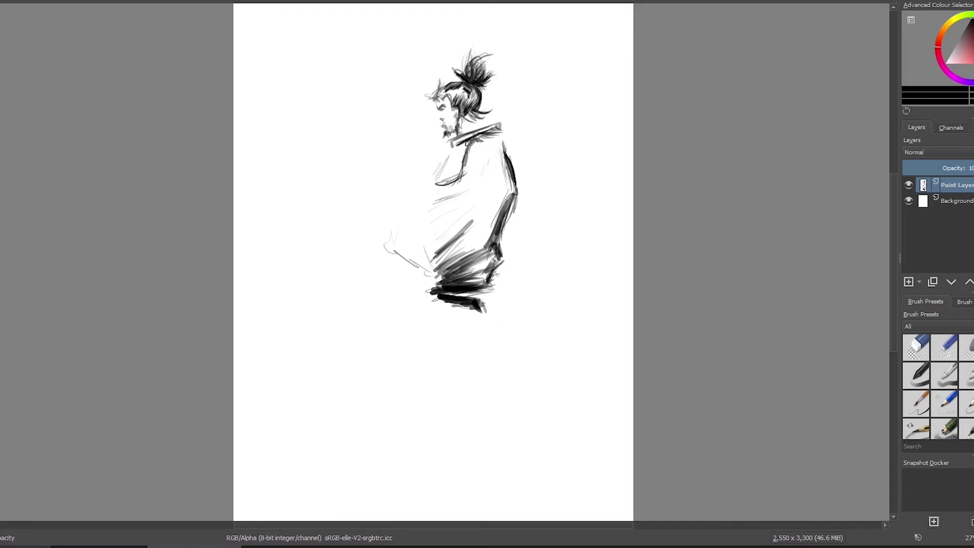
{"action": "left_click_drag", "start_coordinate": [507, 192], "coordinate": [501, 223]}
{"action": "mouse_move", "coordinate": [500, 163]}
{"action": "left_mouse_down"}
{"action": "mouse_move", "coordinate": [490, 218]}
{"action": "mouse_move", "coordinate": [487, 194]}
{"action": "left_mouse_up"}
{"action": "mouse_move", "coordinate": [478, 180]}
{"action": "left_mouse_down"}
{"action": "mouse_move", "coordinate": [469, 212]}
{"action": "mouse_move", "coordinate": [433, 218]}
{"action": "left_mouse_up"}
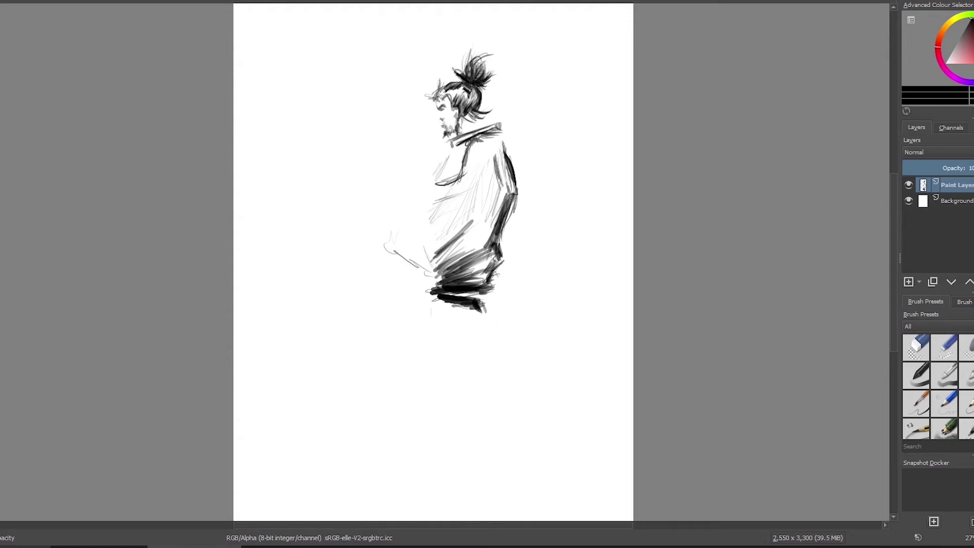
- Sketch faint hakama lines below the sash down to a curved hem
{"action": "left_click_drag", "start_coordinate": [430, 310], "coordinate": [422, 374]}
{"action": "mouse_move", "coordinate": [358, 459]}
{"action": "left_mouse_down"}
{"action": "mouse_move", "coordinate": [429, 476]}
{"action": "mouse_move", "coordinate": [466, 463]}
{"action": "mouse_move", "coordinate": [468, 430]}
{"action": "left_mouse_up"}
{"action": "left_click_drag", "start_coordinate": [480, 390], "coordinate": [474, 360]}
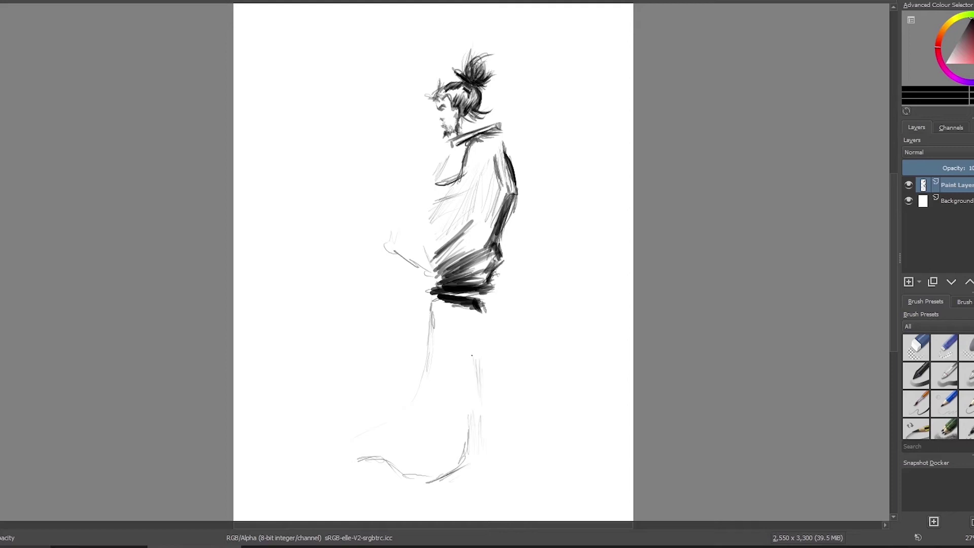
- Draw the lower robe's right edge, inner fold and bottom hem line
{"action": "mouse_move", "coordinate": [458, 319]}
{"action": "left_mouse_down"}
{"action": "mouse_move", "coordinate": [480, 414]}
{"action": "mouse_move", "coordinate": [475, 443]}
{"action": "left_mouse_up"}
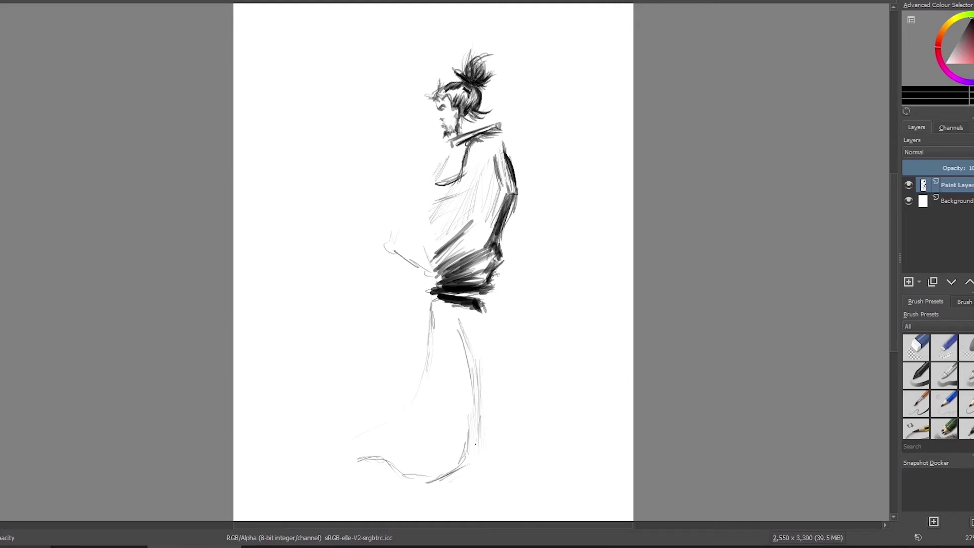
{"action": "mouse_move", "coordinate": [444, 475]}
{"action": "left_mouse_down"}
{"action": "mouse_move", "coordinate": [477, 451]}
{"action": "mouse_move", "coordinate": [475, 460]}
{"action": "mouse_move", "coordinate": [496, 387]}
{"action": "left_mouse_up"}
{"action": "mouse_move", "coordinate": [496, 342]}
{"action": "left_mouse_down"}
{"action": "mouse_move", "coordinate": [493, 430]}
{"action": "mouse_move", "coordinate": [477, 466]}
{"action": "left_mouse_up"}
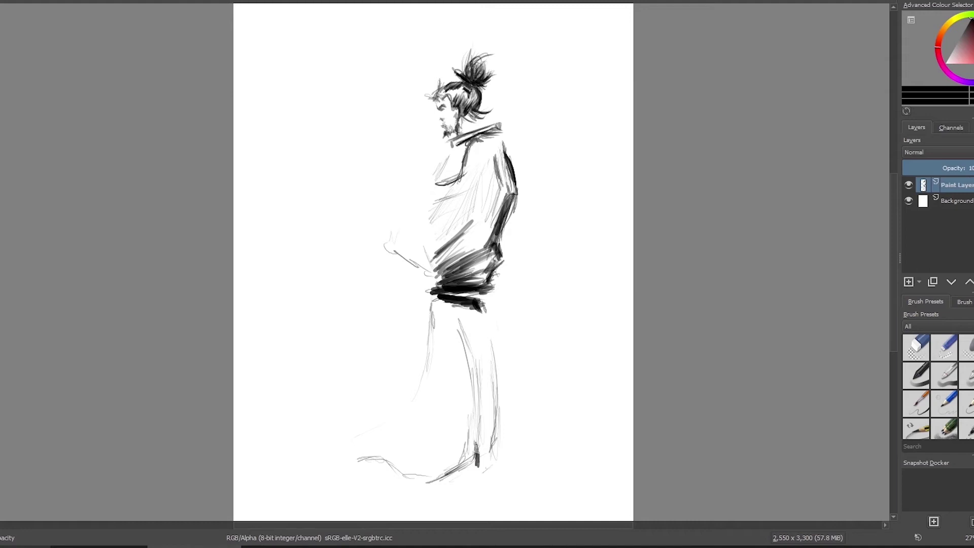
{"action": "left_click_drag", "start_coordinate": [478, 454], "coordinate": [475, 392]}
{"action": "left_click_drag", "start_coordinate": [476, 351], "coordinate": [467, 399]}
{"action": "mouse_move", "coordinate": [366, 462]}
{"action": "left_mouse_down"}
{"action": "mouse_move", "coordinate": [394, 458]}
{"action": "mouse_move", "coordinate": [406, 471]}
{"action": "mouse_move", "coordinate": [356, 455]}
{"action": "mouse_move", "coordinate": [444, 472]}
{"action": "left_mouse_up"}
- Hatch above the hem and through the lower robe, boldening its curl
{"action": "mouse_move", "coordinate": [407, 424]}
{"action": "left_mouse_down"}
{"action": "mouse_move", "coordinate": [414, 441]}
{"action": "mouse_move", "coordinate": [431, 440]}
{"action": "mouse_move", "coordinate": [420, 437]}
{"action": "mouse_move", "coordinate": [424, 445]}
{"action": "mouse_move", "coordinate": [450, 442]}
{"action": "mouse_move", "coordinate": [479, 421]}
{"action": "left_mouse_up"}
{"action": "mouse_move", "coordinate": [427, 459]}
{"action": "left_mouse_down"}
{"action": "mouse_move", "coordinate": [482, 415]}
{"action": "mouse_move", "coordinate": [471, 431]}
{"action": "mouse_move", "coordinate": [438, 434]}
{"action": "mouse_move", "coordinate": [414, 415]}
{"action": "mouse_move", "coordinate": [445, 442]}
{"action": "mouse_move", "coordinate": [488, 425]}
{"action": "mouse_move", "coordinate": [472, 446]}
{"action": "left_mouse_up"}
{"action": "mouse_move", "coordinate": [448, 411]}
{"action": "left_mouse_down"}
{"action": "mouse_move", "coordinate": [478, 386]}
{"action": "mouse_move", "coordinate": [466, 389]}
{"action": "mouse_move", "coordinate": [430, 336]}
{"action": "mouse_move", "coordinate": [429, 367]}
{"action": "left_mouse_up"}
{"action": "mouse_move", "coordinate": [426, 325]}
{"action": "left_mouse_down"}
{"action": "mouse_move", "coordinate": [423, 358]}
{"action": "mouse_move", "coordinate": [437, 386]}
{"action": "mouse_move", "coordinate": [445, 347]}
{"action": "left_mouse_up"}
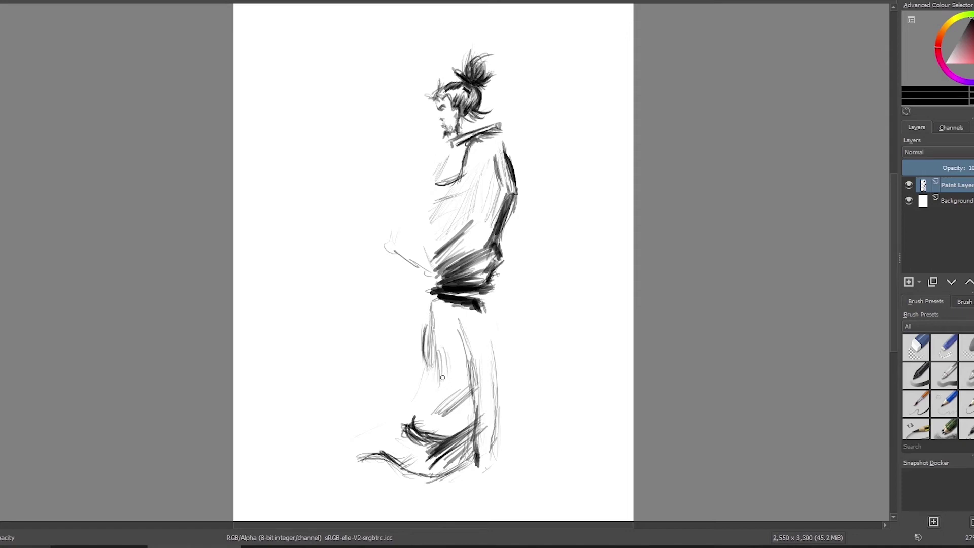
{"action": "mouse_move", "coordinate": [440, 350]}
{"action": "left_mouse_down"}
{"action": "mouse_move", "coordinate": [448, 379]}
{"action": "mouse_move", "coordinate": [422, 421]}
{"action": "mouse_move", "coordinate": [444, 409]}
{"action": "mouse_move", "coordinate": [419, 427]}
{"action": "mouse_move", "coordinate": [454, 403]}
{"action": "mouse_move", "coordinate": [435, 421]}
{"action": "mouse_move", "coordinate": [434, 374]}
{"action": "left_mouse_up"}
{"action": "mouse_move", "coordinate": [438, 411]}
{"action": "left_mouse_down"}
{"action": "mouse_move", "coordinate": [449, 390]}
{"action": "mouse_move", "coordinate": [431, 432]}
{"action": "left_mouse_up"}
- Darken the inner robe fold and thicken the curl at the hem's left end
{"action": "left_click_drag", "start_coordinate": [459, 394], "coordinate": [439, 428]}
{"action": "left_click_drag", "start_coordinate": [453, 388], "coordinate": [458, 412]}
{"action": "left_click_drag", "start_coordinate": [451, 370], "coordinate": [444, 403]}
{"action": "left_click_drag", "start_coordinate": [440, 351], "coordinate": [447, 402]}
{"action": "mouse_move", "coordinate": [438, 334]}
{"action": "left_mouse_down"}
{"action": "mouse_move", "coordinate": [445, 391]}
{"action": "mouse_move", "coordinate": [435, 353]}
{"action": "left_mouse_up"}
{"action": "left_click_drag", "start_coordinate": [433, 317], "coordinate": [444, 389]}
{"action": "mouse_move", "coordinate": [431, 344]}
{"action": "left_mouse_down"}
{"action": "mouse_move", "coordinate": [446, 391]}
{"action": "mouse_move", "coordinate": [449, 369]}
{"action": "mouse_move", "coordinate": [457, 388]}
{"action": "mouse_move", "coordinate": [451, 408]}
{"action": "mouse_move", "coordinate": [429, 421]}
{"action": "mouse_move", "coordinate": [454, 429]}
{"action": "mouse_move", "coordinate": [418, 435]}
{"action": "mouse_move", "coordinate": [459, 456]}
{"action": "mouse_move", "coordinate": [473, 440]}
{"action": "left_mouse_up"}
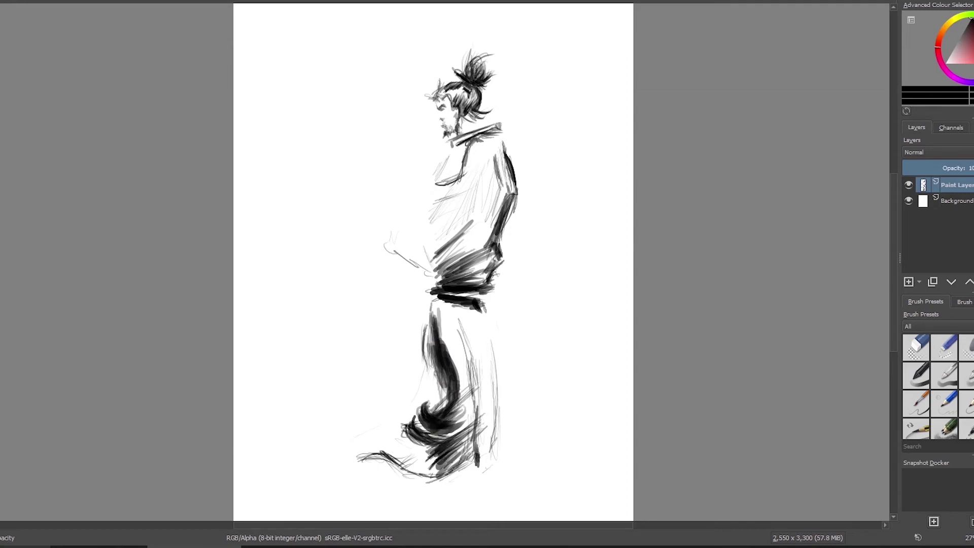
{"action": "mouse_move", "coordinate": [364, 455]}
{"action": "left_mouse_down"}
{"action": "mouse_move", "coordinate": [400, 455]}
{"action": "mouse_move", "coordinate": [381, 451]}
{"action": "mouse_move", "coordinate": [436, 475]}
{"action": "mouse_move", "coordinate": [419, 477]}
{"action": "mouse_move", "coordinate": [460, 450]}
{"action": "mouse_move", "coordinate": [472, 403]}
{"action": "left_mouse_up"}
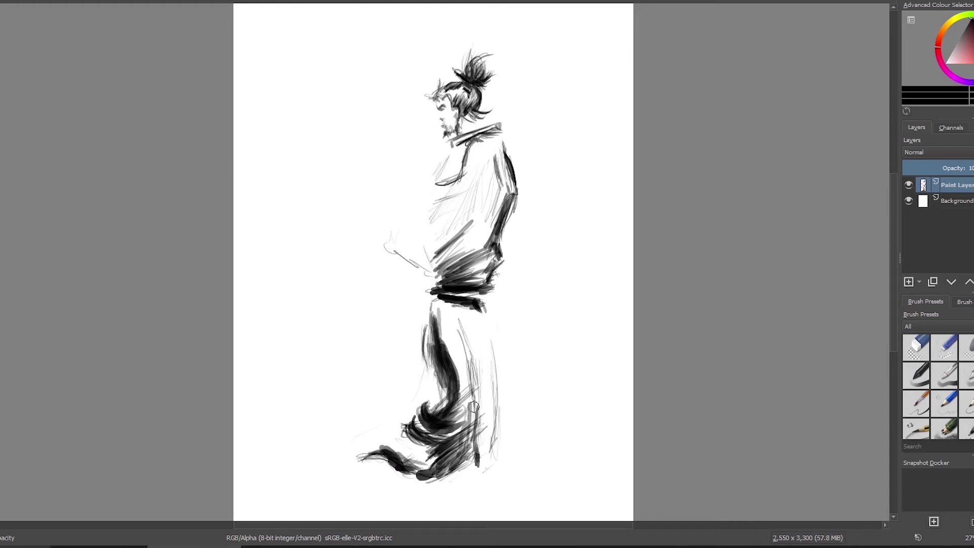
- Darken the folds on the lower right of the robe
{"action": "mouse_move", "coordinate": [458, 340]}
{"action": "left_mouse_down"}
{"action": "mouse_move", "coordinate": [464, 399]}
{"action": "mouse_move", "coordinate": [487, 449]}
{"action": "mouse_move", "coordinate": [497, 417]}
{"action": "mouse_move", "coordinate": [485, 434]}
{"action": "mouse_move", "coordinate": [489, 402]}
{"action": "mouse_move", "coordinate": [488, 426]}
{"action": "left_mouse_up"}
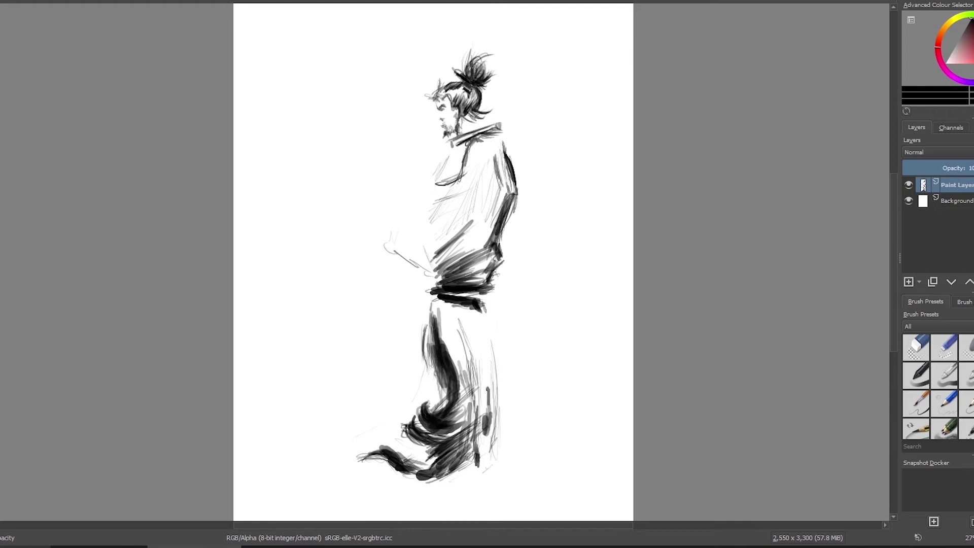
{"action": "left_click_drag", "start_coordinate": [481, 446], "coordinate": [485, 460]}
{"action": "mouse_move", "coordinate": [482, 450]}
{"action": "left_mouse_down"}
{"action": "mouse_move", "coordinate": [480, 466]}
{"action": "mouse_move", "coordinate": [486, 436]}
{"action": "mouse_move", "coordinate": [482, 458]}
{"action": "left_mouse_up"}
{"action": "mouse_move", "coordinate": [480, 433]}
{"action": "left_mouse_down"}
{"action": "mouse_move", "coordinate": [478, 457]}
{"action": "mouse_move", "coordinate": [457, 441]}
{"action": "left_mouse_up"}
{"action": "left_click_drag", "start_coordinate": [482, 409], "coordinate": [448, 429]}
{"action": "left_click_drag", "start_coordinate": [471, 392], "coordinate": [454, 408]}
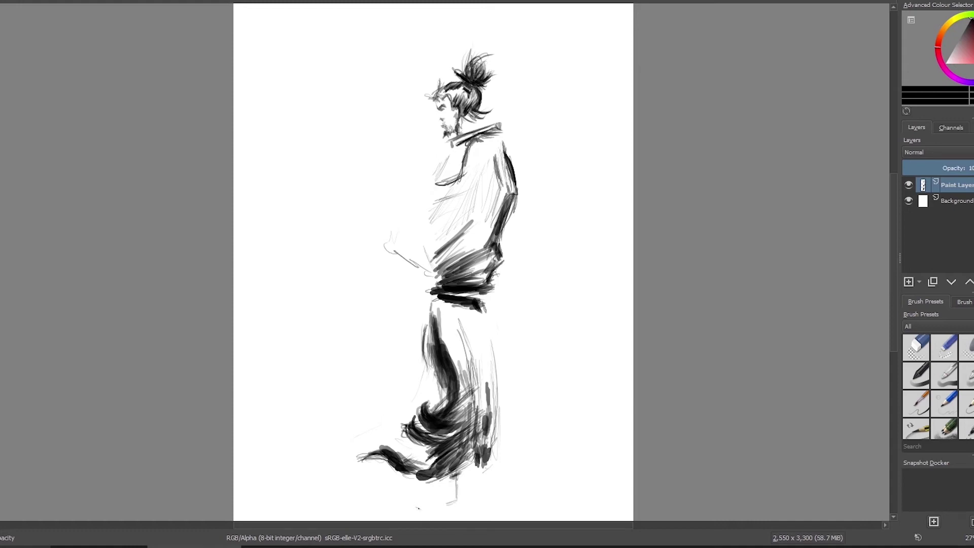
- Sketch the lower legs and dark feet beneath the swirling hem
{"action": "left_click_drag", "start_coordinate": [416, 508], "coordinate": [458, 508]}
{"action": "mouse_move", "coordinate": [457, 476]}
{"action": "left_mouse_down"}
{"action": "mouse_move", "coordinate": [463, 495]}
{"action": "mouse_move", "coordinate": [451, 489]}
{"action": "left_mouse_up"}
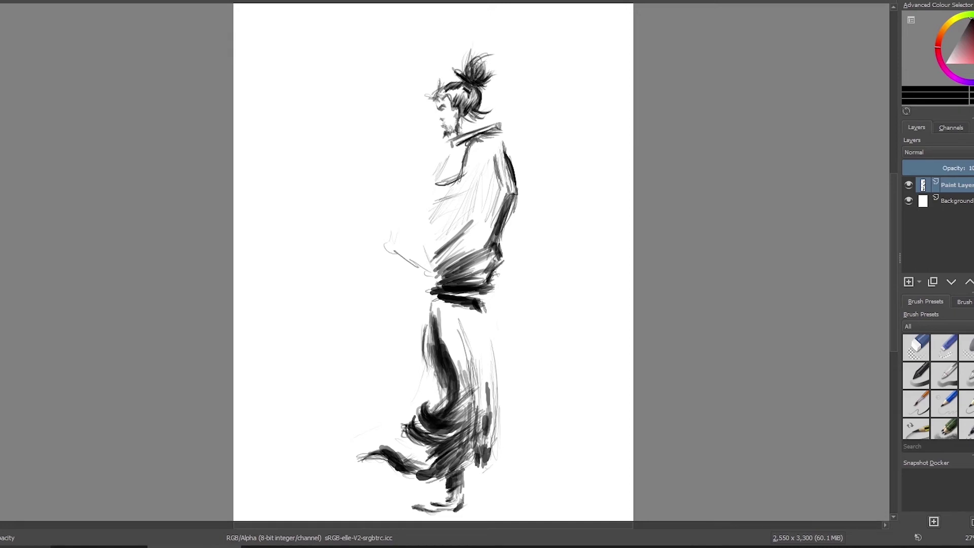
{"action": "mouse_move", "coordinate": [475, 466]}
{"action": "left_mouse_down"}
{"action": "mouse_move", "coordinate": [477, 489]}
{"action": "mouse_move", "coordinate": [483, 477]}
{"action": "mouse_move", "coordinate": [471, 469]}
{"action": "mouse_move", "coordinate": [481, 466]}
{"action": "left_mouse_up"}
{"action": "scroll", "coordinate": [939, 386], "scroll_direction": "down", "scroll_amount": 3}
{"action": "scroll", "coordinate": [938, 386], "scroll_direction": "down", "scroll_amount": 2}
- With the Soft brush preset, shade the collar, arm and torso in grey
{"action": "left_click", "coordinate": [944, 419]}
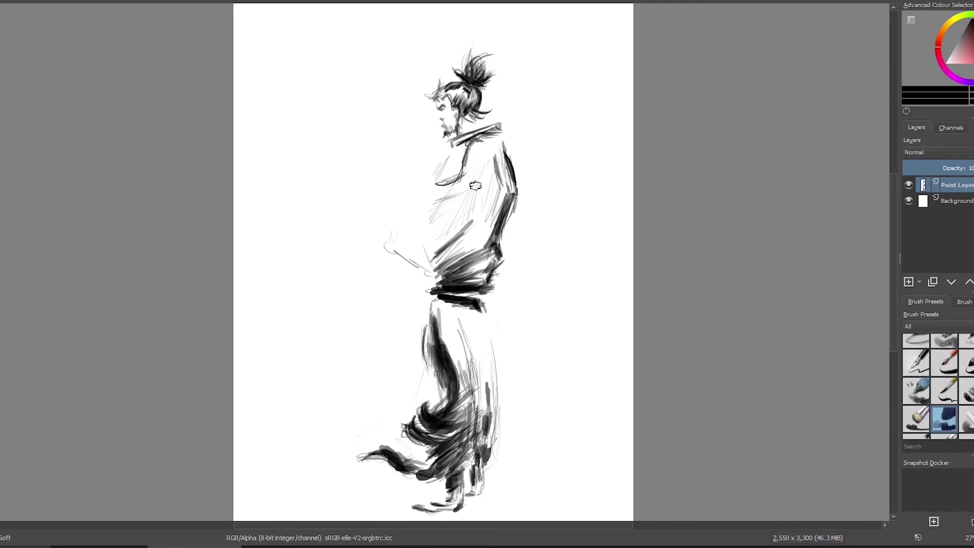
{"action": "mouse_move", "coordinate": [475, 144]}
{"action": "left_mouse_down"}
{"action": "mouse_move", "coordinate": [499, 129]}
{"action": "mouse_move", "coordinate": [446, 185]}
{"action": "mouse_move", "coordinate": [494, 139]}
{"action": "mouse_move", "coordinate": [487, 201]}
{"action": "mouse_move", "coordinate": [475, 226]}
{"action": "mouse_move", "coordinate": [468, 210]}
{"action": "mouse_move", "coordinate": [441, 254]}
{"action": "mouse_move", "coordinate": [477, 228]}
{"action": "mouse_move", "coordinate": [472, 284]}
{"action": "mouse_move", "coordinate": [499, 202]}
{"action": "left_mouse_up"}
{"action": "mouse_move", "coordinate": [502, 168]}
{"action": "left_mouse_down"}
{"action": "mouse_move", "coordinate": [487, 234]}
{"action": "mouse_move", "coordinate": [500, 207]}
{"action": "mouse_move", "coordinate": [472, 238]}
{"action": "left_mouse_up"}
{"action": "left_click_drag", "start_coordinate": [441, 249], "coordinate": [406, 249]}
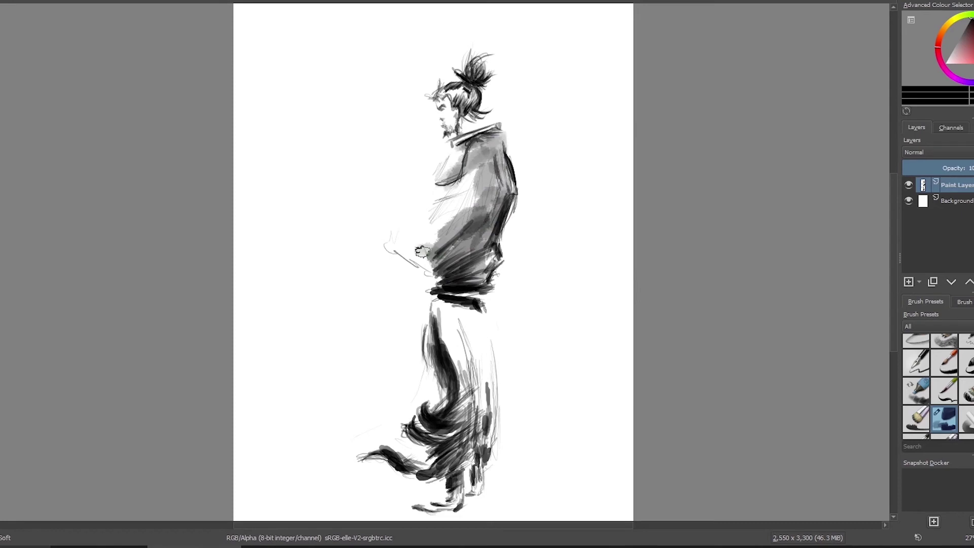
{"action": "left_click_drag", "start_coordinate": [485, 201], "coordinate": [441, 225]}
{"action": "left_click_drag", "start_coordinate": [484, 180], "coordinate": [421, 209]}
{"action": "mouse_move", "coordinate": [471, 143]}
{"action": "left_mouse_down"}
{"action": "mouse_move", "coordinate": [442, 184]}
{"action": "mouse_move", "coordinate": [456, 212]}
{"action": "mouse_move", "coordinate": [442, 246]}
{"action": "mouse_move", "coordinate": [480, 234]}
{"action": "mouse_move", "coordinate": [442, 266]}
{"action": "mouse_move", "coordinate": [479, 255]}
{"action": "mouse_move", "coordinate": [436, 317]}
{"action": "mouse_move", "coordinate": [443, 375]}
{"action": "left_mouse_up"}
- Wash grey down the lower robe to the hem and up the chest
{"action": "left_click_drag", "start_coordinate": [449, 309], "coordinate": [468, 381]}
{"action": "mouse_move", "coordinate": [474, 345]}
{"action": "left_mouse_down"}
{"action": "mouse_move", "coordinate": [482, 401]}
{"action": "mouse_move", "coordinate": [461, 414]}
{"action": "left_mouse_up"}
{"action": "mouse_move", "coordinate": [467, 381]}
{"action": "left_mouse_down"}
{"action": "mouse_move", "coordinate": [439, 426]}
{"action": "mouse_move", "coordinate": [353, 454]}
{"action": "mouse_move", "coordinate": [416, 431]}
{"action": "mouse_move", "coordinate": [401, 441]}
{"action": "mouse_move", "coordinate": [413, 421]}
{"action": "mouse_move", "coordinate": [406, 449]}
{"action": "mouse_move", "coordinate": [442, 461]}
{"action": "mouse_move", "coordinate": [385, 454]}
{"action": "mouse_move", "coordinate": [447, 479]}
{"action": "left_mouse_up"}
{"action": "mouse_move", "coordinate": [482, 424]}
{"action": "left_mouse_down"}
{"action": "mouse_move", "coordinate": [487, 497]}
{"action": "mouse_move", "coordinate": [481, 463]}
{"action": "mouse_move", "coordinate": [478, 495]}
{"action": "mouse_move", "coordinate": [487, 411]}
{"action": "mouse_move", "coordinate": [490, 431]}
{"action": "mouse_move", "coordinate": [498, 411]}
{"action": "left_mouse_up"}
{"action": "mouse_move", "coordinate": [497, 350]}
{"action": "left_mouse_down"}
{"action": "mouse_move", "coordinate": [495, 391]}
{"action": "mouse_move", "coordinate": [480, 413]}
{"action": "mouse_move", "coordinate": [484, 350]}
{"action": "left_mouse_up"}
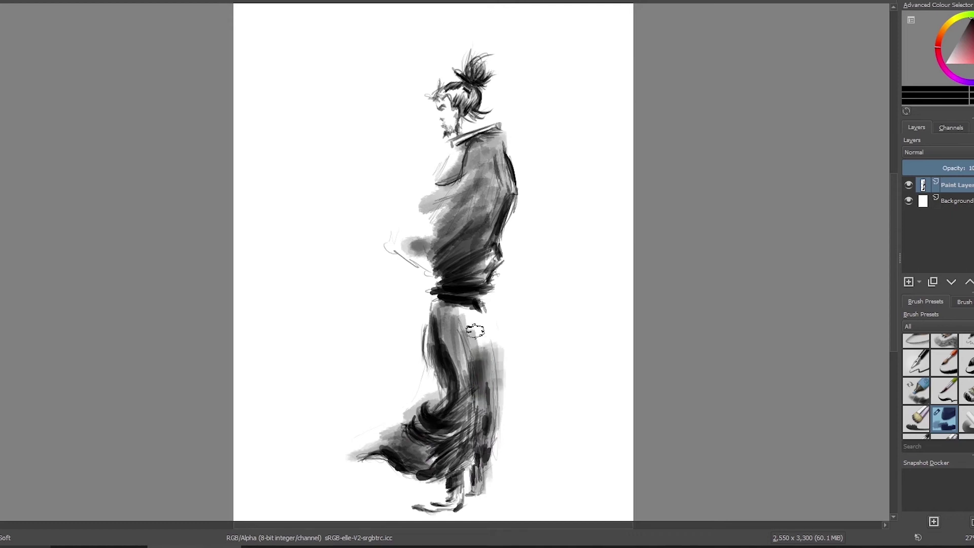
{"action": "mouse_move", "coordinate": [487, 292]}
{"action": "left_mouse_down"}
{"action": "mouse_move", "coordinate": [484, 332]}
{"action": "mouse_move", "coordinate": [469, 320]}
{"action": "mouse_move", "coordinate": [462, 327]}
{"action": "mouse_move", "coordinate": [491, 357]}
{"action": "mouse_move", "coordinate": [500, 339]}
{"action": "mouse_move", "coordinate": [505, 419]}
{"action": "left_mouse_up"}
{"action": "left_click_drag", "start_coordinate": [491, 256], "coordinate": [482, 154]}
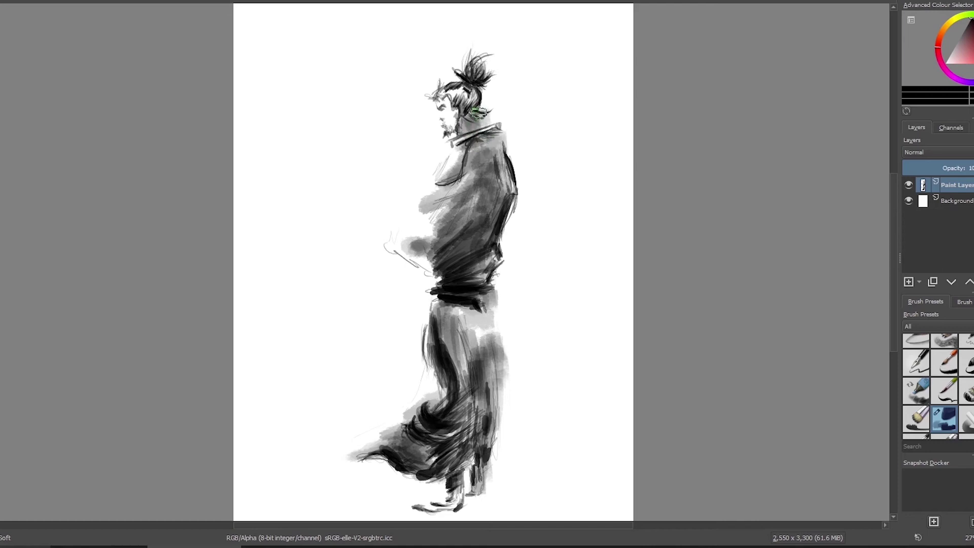
{"action": "key", "text": "slash"}
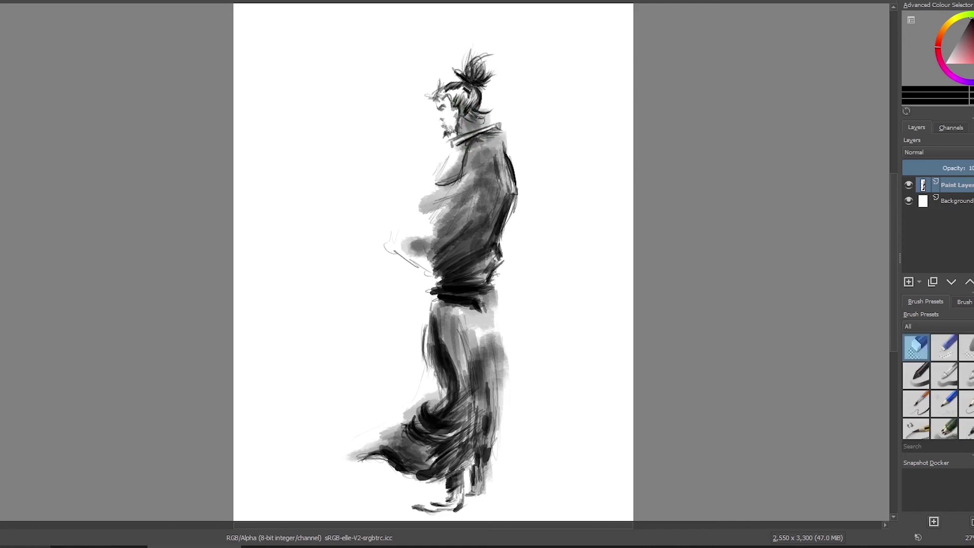
- Erase to lighten the neck below the hair, then touch it up in ink
{"action": "left_click_drag", "start_coordinate": [483, 124], "coordinate": [470, 128]}
{"action": "key", "text": "slash"}
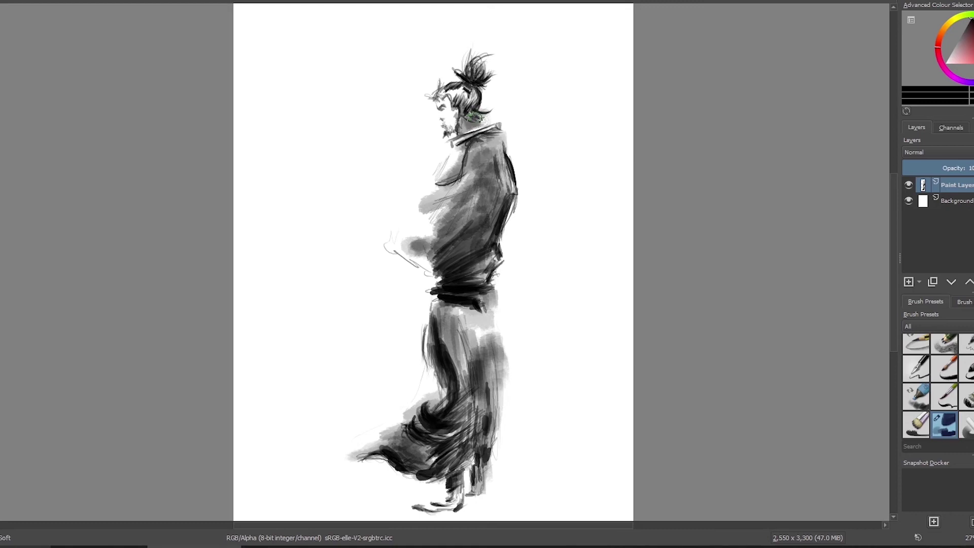
{"action": "mouse_move", "coordinate": [473, 117]}
{"action": "left_mouse_down"}
{"action": "mouse_move", "coordinate": [484, 116]}
{"action": "mouse_move", "coordinate": [464, 92]}
{"action": "mouse_move", "coordinate": [435, 91]}
{"action": "left_mouse_up"}
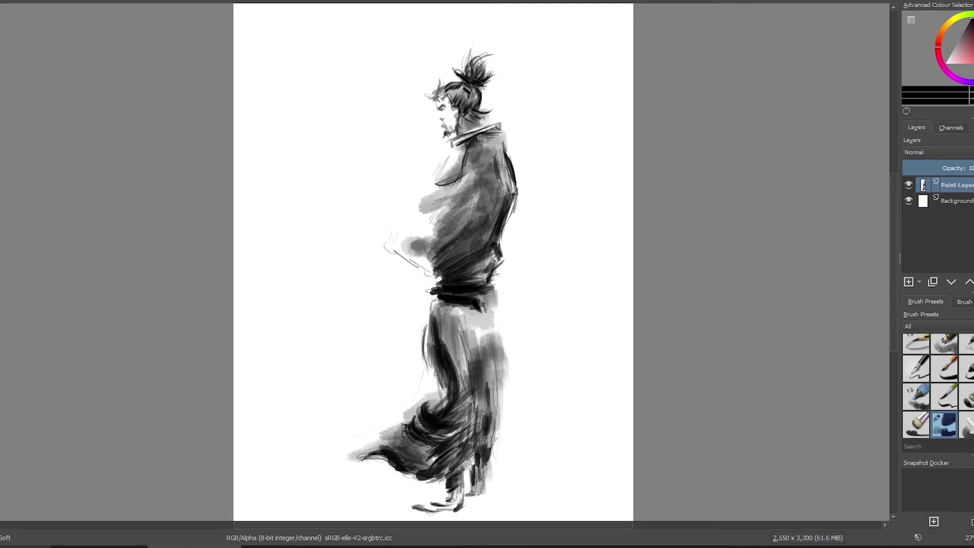
- Deepen the chest fold, torso and the robe's left edge with dark ink
{"action": "mouse_move", "coordinate": [471, 159]}
{"action": "left_mouse_down"}
{"action": "mouse_move", "coordinate": [441, 185]}
{"action": "mouse_move", "coordinate": [461, 180]}
{"action": "left_mouse_up"}
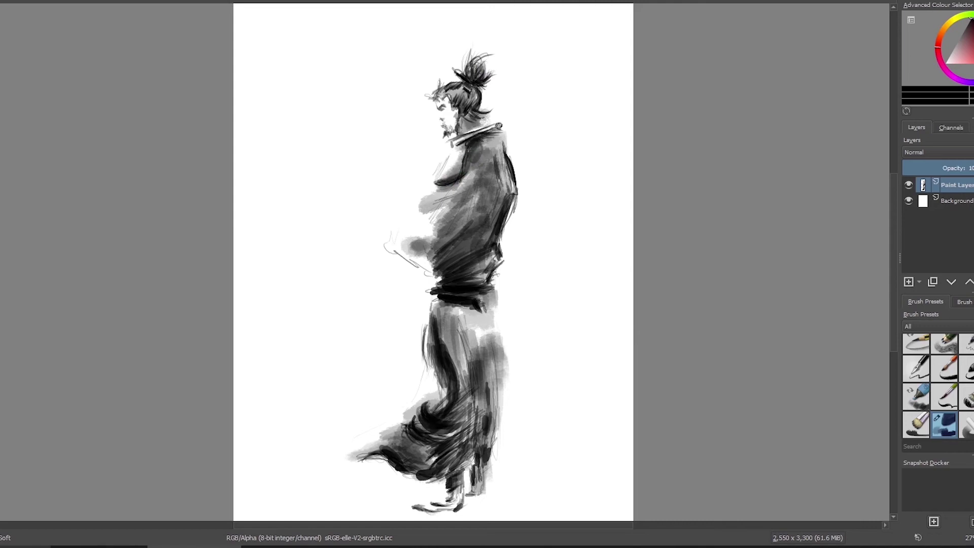
{"action": "mouse_move", "coordinate": [448, 234]}
{"action": "left_mouse_down"}
{"action": "mouse_move", "coordinate": [479, 202]}
{"action": "mouse_move", "coordinate": [447, 229]}
{"action": "mouse_move", "coordinate": [394, 247]}
{"action": "mouse_move", "coordinate": [433, 254]}
{"action": "left_mouse_up"}
{"action": "mouse_move", "coordinate": [458, 224]}
{"action": "left_mouse_down"}
{"action": "mouse_move", "coordinate": [499, 193]}
{"action": "mouse_move", "coordinate": [475, 227]}
{"action": "left_mouse_up"}
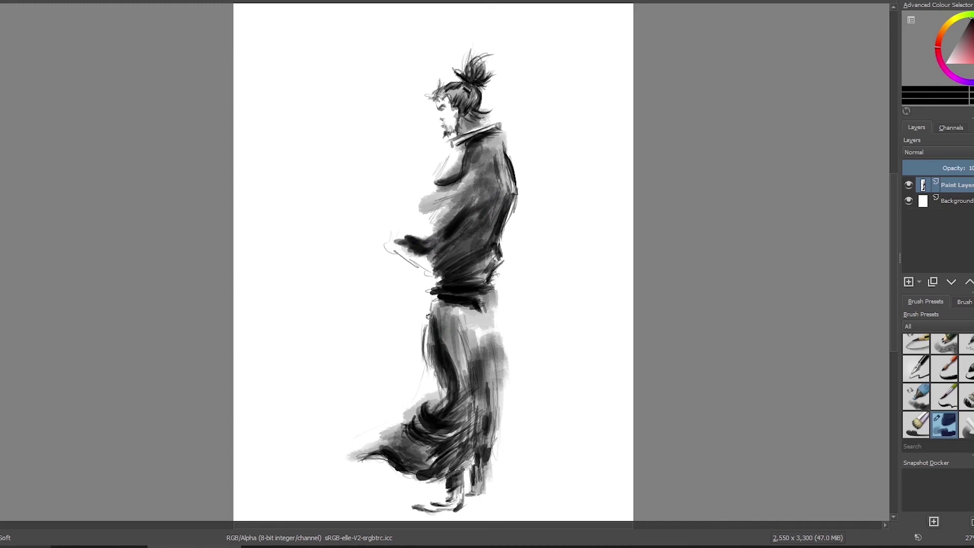
{"action": "left_click_drag", "start_coordinate": [429, 305], "coordinate": [422, 357]}
{"action": "left_click_drag", "start_coordinate": [429, 322], "coordinate": [431, 373]}
{"action": "mouse_move", "coordinate": [472, 321]}
{"action": "left_mouse_down"}
{"action": "mouse_move", "coordinate": [479, 349]}
{"action": "mouse_move", "coordinate": [492, 345]}
{"action": "mouse_move", "coordinate": [502, 361]}
{"action": "left_mouse_up"}
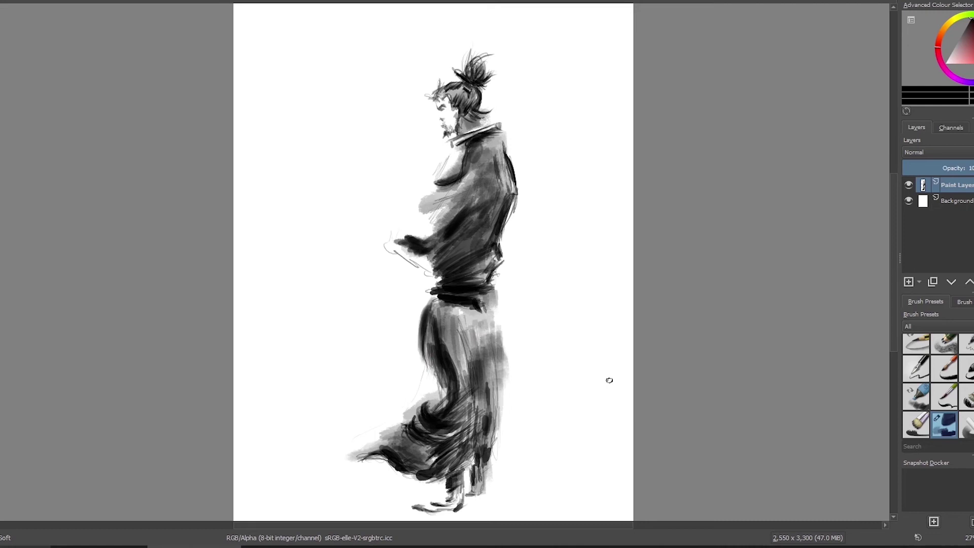
{"action": "scroll", "coordinate": [937, 386], "scroll_direction": "up", "scroll_amount": 2}
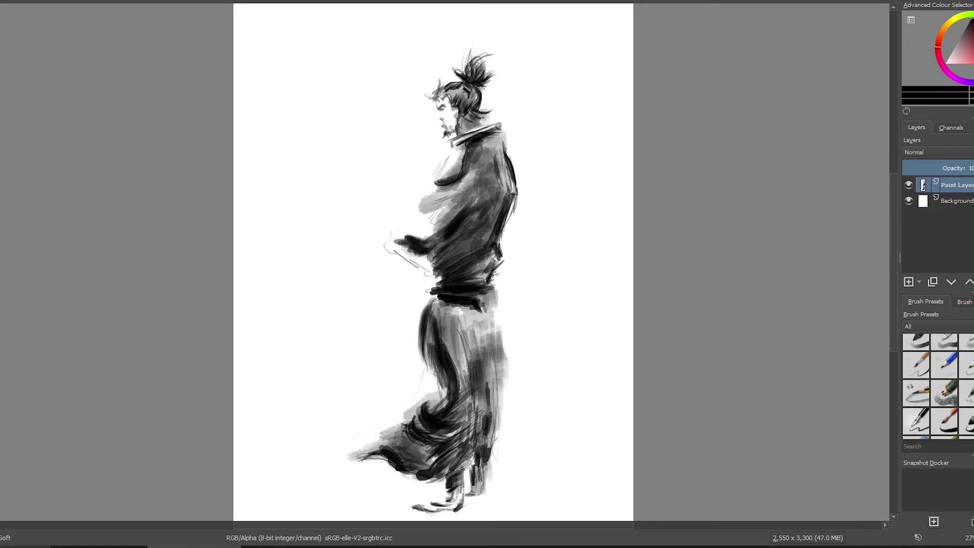
- Strengthen the chest outline and darken the shoulder, torso and waist
{"action": "scroll", "coordinate": [937, 386], "scroll_direction": "up", "scroll_amount": 2}
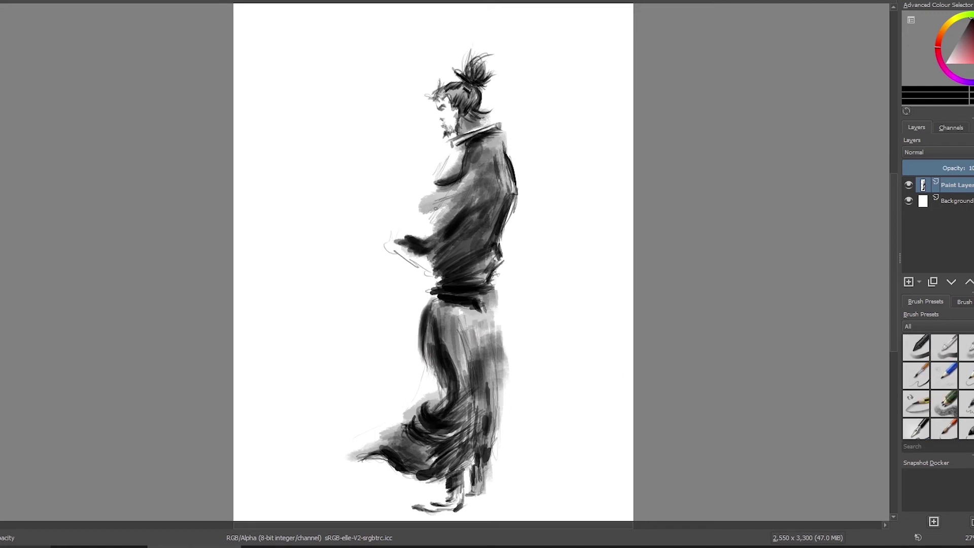
{"action": "left_click_drag", "start_coordinate": [447, 191], "coordinate": [433, 182]}
{"action": "left_click_drag", "start_coordinate": [468, 155], "coordinate": [470, 173]}
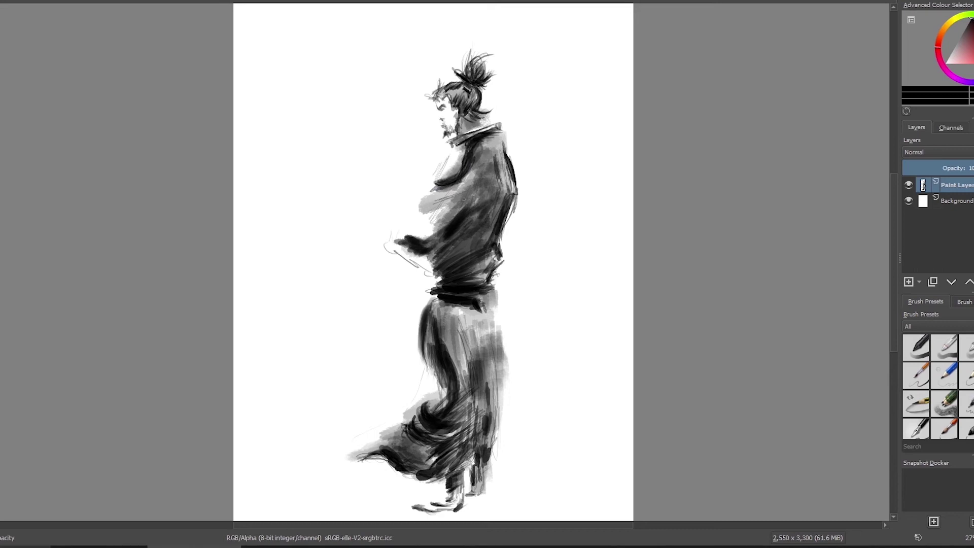
{"action": "left_click_drag", "start_coordinate": [444, 161], "coordinate": [431, 194]}
{"action": "left_click_drag", "start_coordinate": [448, 226], "coordinate": [489, 196]}
{"action": "mouse_move", "coordinate": [498, 161]}
{"action": "left_mouse_down"}
{"action": "mouse_move", "coordinate": [485, 202]}
{"action": "mouse_move", "coordinate": [429, 228]}
{"action": "left_mouse_up"}
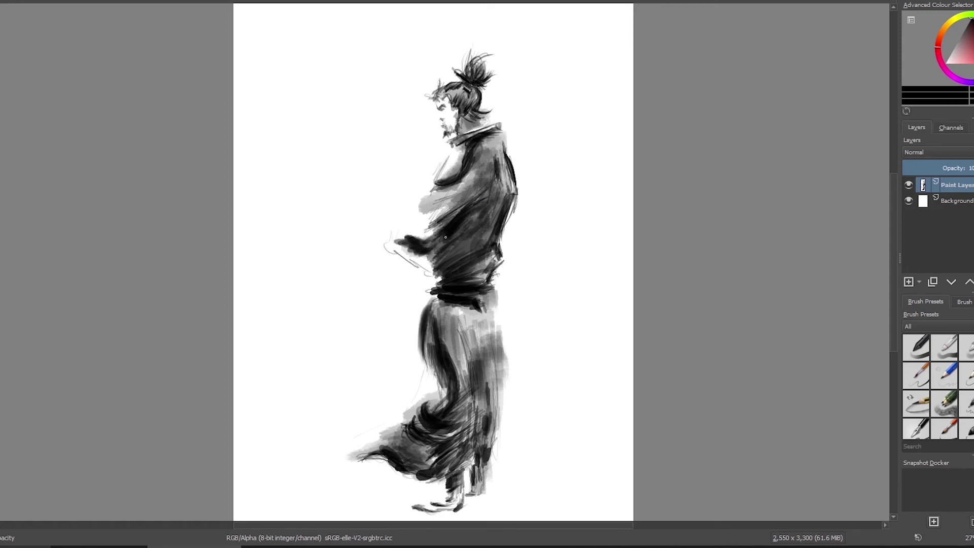
{"action": "left_click_drag", "start_coordinate": [462, 230], "coordinate": [442, 259]}
{"action": "mouse_move", "coordinate": [487, 221]}
{"action": "left_mouse_down"}
{"action": "mouse_move", "coordinate": [446, 259]}
{"action": "mouse_move", "coordinate": [458, 258]}
{"action": "left_mouse_up"}
- Ink the back edge, belt accents and vertical folds down the lower robe
{"action": "mouse_move", "coordinate": [500, 178]}
{"action": "left_mouse_down"}
{"action": "mouse_move", "coordinate": [488, 213]}
{"action": "mouse_move", "coordinate": [497, 204]}
{"action": "left_mouse_up"}
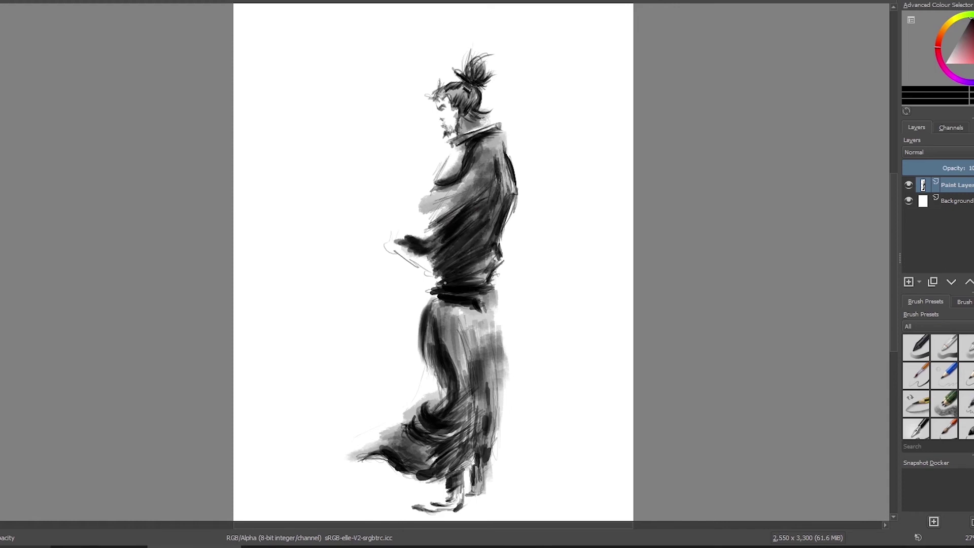
{"action": "left_click_drag", "start_coordinate": [503, 288], "coordinate": [468, 301]}
{"action": "left_click_drag", "start_coordinate": [484, 311], "coordinate": [491, 383]}
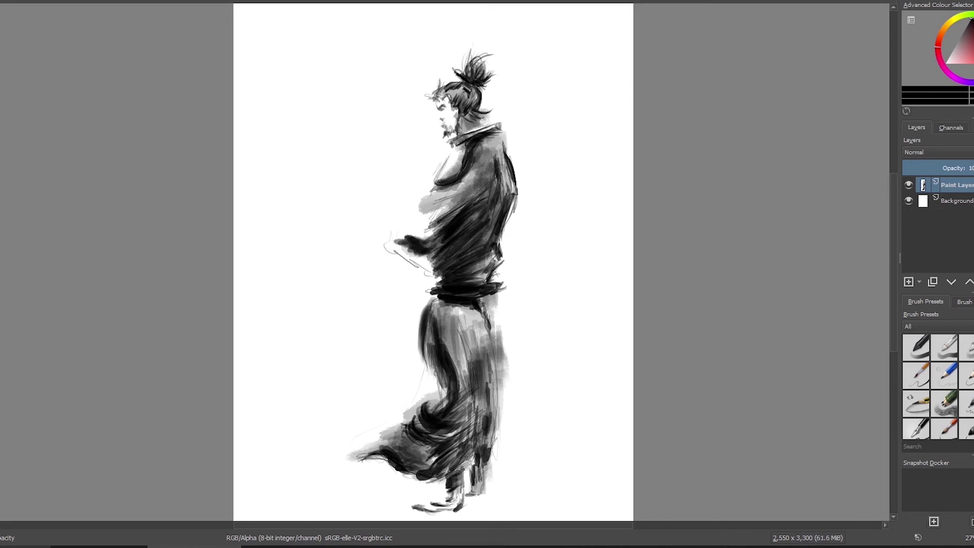
{"action": "left_click_drag", "start_coordinate": [497, 446], "coordinate": [493, 406]}
{"action": "left_click_drag", "start_coordinate": [477, 449], "coordinate": [478, 387]}
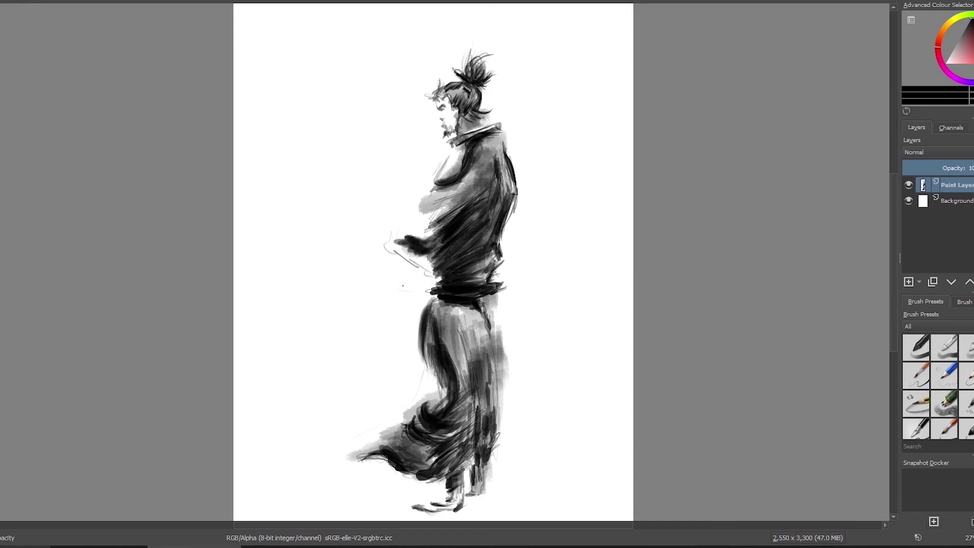
- Draw the first katana as a long line from the sash down-right, darkening it near the hilt
{"action": "left_click_drag", "start_coordinate": [391, 284], "coordinate": [599, 357]}
{"action": "left_click_drag", "start_coordinate": [594, 354], "coordinate": [556, 336]}
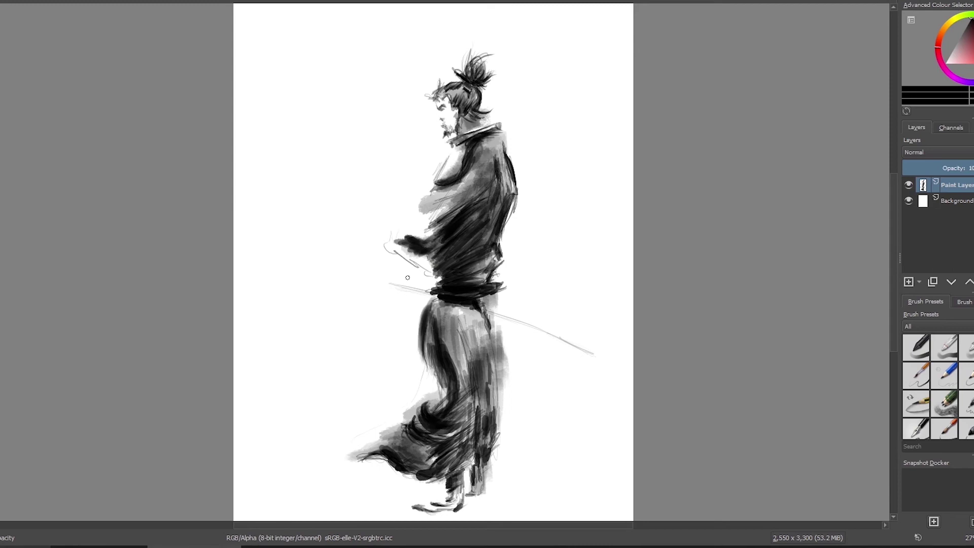
{"action": "mouse_move", "coordinate": [423, 289]}
{"action": "left_mouse_down"}
{"action": "mouse_move", "coordinate": [392, 286]}
{"action": "mouse_move", "coordinate": [425, 293]}
{"action": "left_mouse_up"}
- Ink the hilt beside the sash and thicken the blade toward its tip with repeated dark strokes
{"action": "left_click_drag", "start_coordinate": [388, 284], "coordinate": [445, 302]}
{"action": "left_click_drag", "start_coordinate": [414, 292], "coordinate": [427, 295]}
{"action": "left_click_drag", "start_coordinate": [482, 312], "coordinate": [567, 346]}
{"action": "left_click_drag", "start_coordinate": [519, 323], "coordinate": [588, 357]}
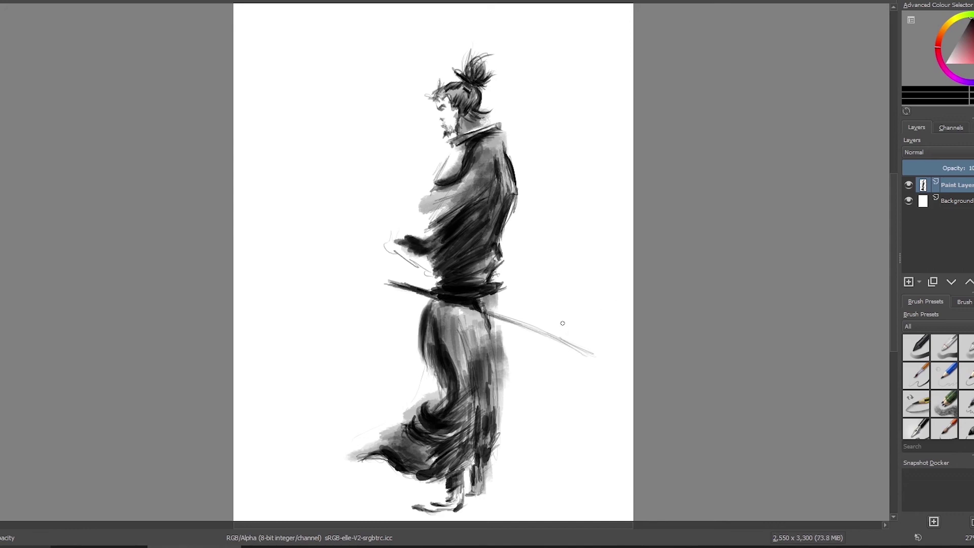
{"action": "left_click_drag", "start_coordinate": [495, 314], "coordinate": [566, 347]}
{"action": "scroll", "coordinate": [937, 386], "scroll_direction": "down", "scroll_amount": 2}
- Repaint the blade bolder with the Soft preset, extend its tapered tip, and darken the hilt
{"action": "left_click", "coordinate": [945, 425]}
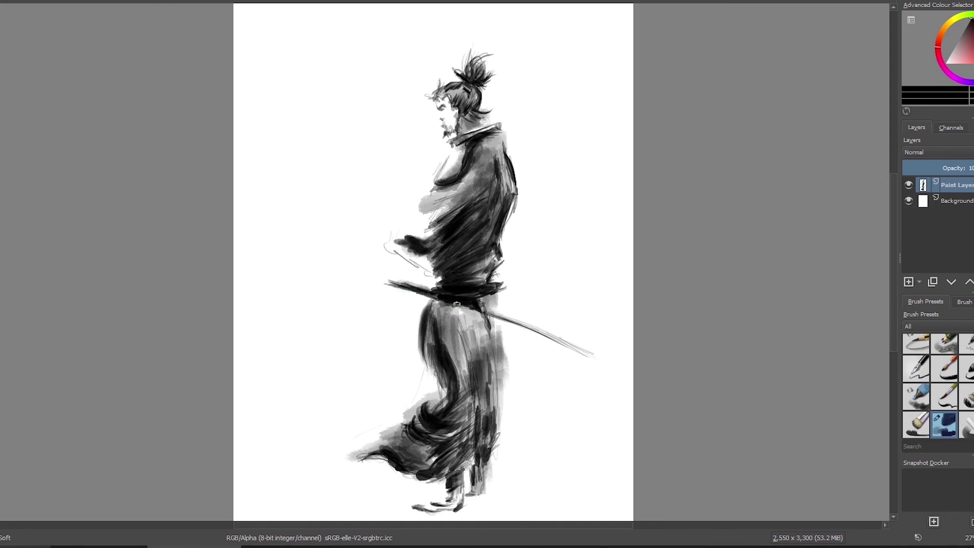
{"action": "left_click_drag", "start_coordinate": [507, 313], "coordinate": [593, 356]}
{"action": "left_click_drag", "start_coordinate": [482, 306], "coordinate": [603, 363]}
{"action": "left_click_drag", "start_coordinate": [534, 328], "coordinate": [614, 369]}
{"action": "left_click_drag", "start_coordinate": [388, 281], "coordinate": [427, 292]}
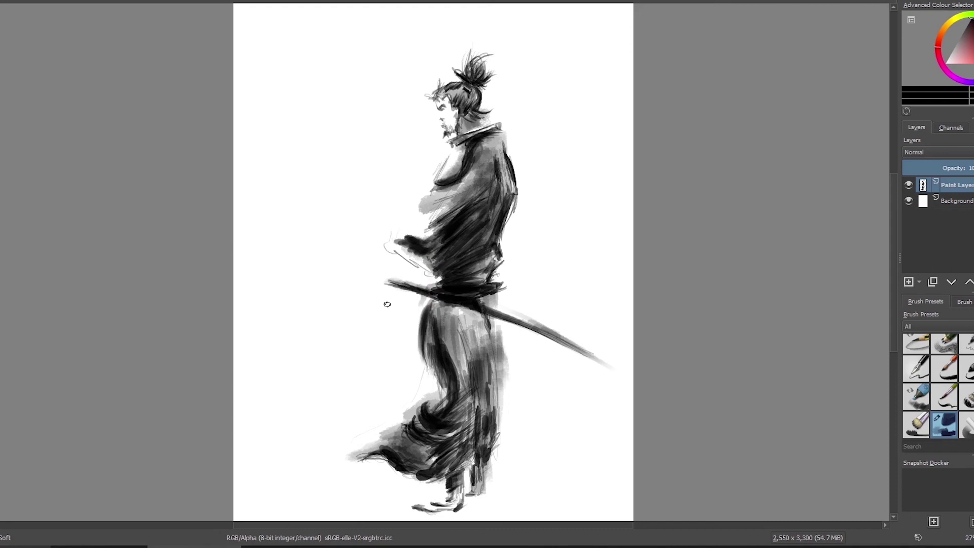
{"action": "key", "text": "e"}
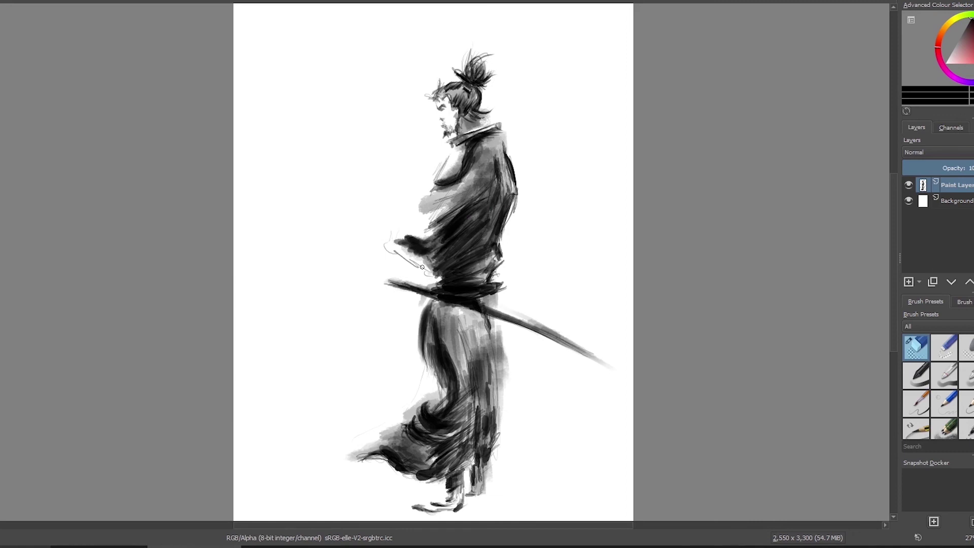
- Touch up the hand by erasing a line across the sash and repainting dark ink strokes
{"action": "left_click_drag", "start_coordinate": [462, 306], "coordinate": [410, 244]}
{"action": "key", "text": "/"}
{"action": "left_click_drag", "start_coordinate": [404, 244], "coordinate": [424, 270]}
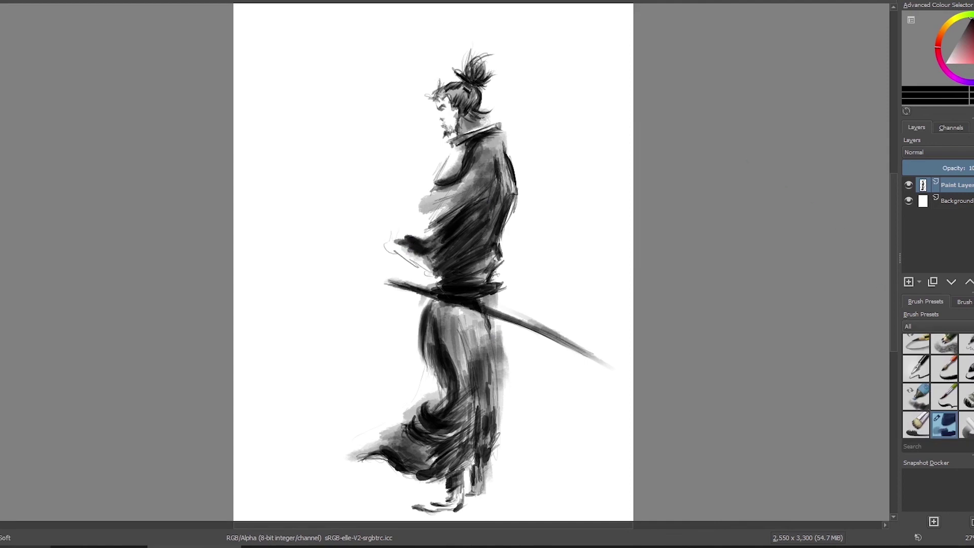
{"action": "key", "text": "/"}
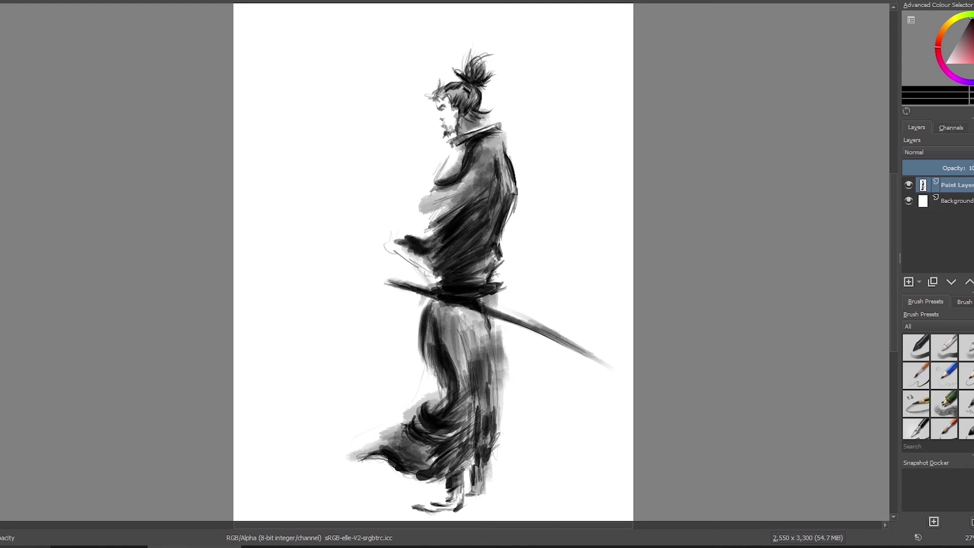
- Sketch the second sword as a thin diagonal line toward lower right, and darken the sleeve by the hands
{"action": "left_click_drag", "start_coordinate": [505, 368], "coordinate": [581, 477]}
{"action": "left_click_drag", "start_coordinate": [575, 469], "coordinate": [504, 365]}
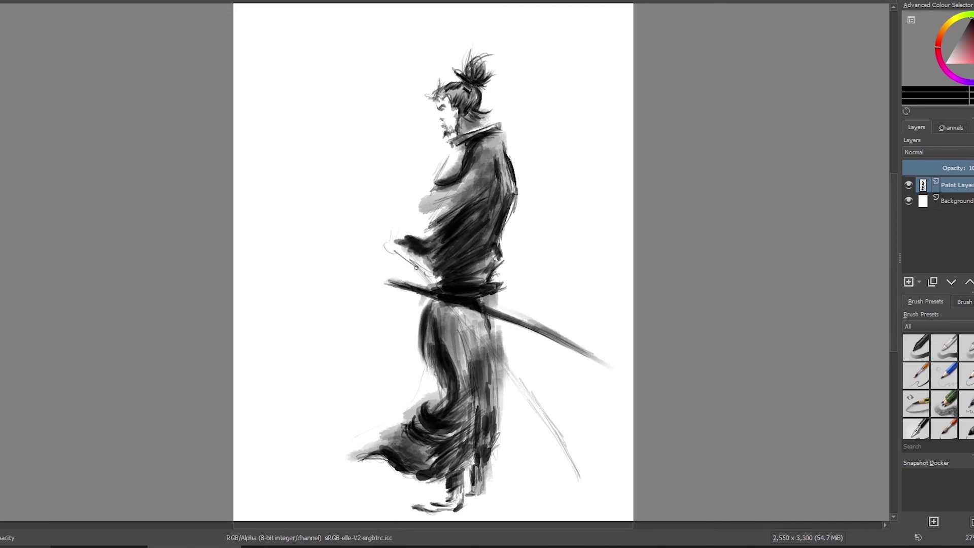
{"action": "left_click_drag", "start_coordinate": [404, 256], "coordinate": [474, 336]}
- Ink the second sword's long blade diagonally down the lower robe from just below the belt
{"action": "left_click_drag", "start_coordinate": [450, 306], "coordinate": [499, 369]}
{"action": "left_click_drag", "start_coordinate": [474, 334], "coordinate": [521, 395]}
{"action": "left_click_drag", "start_coordinate": [496, 361], "coordinate": [536, 417]}
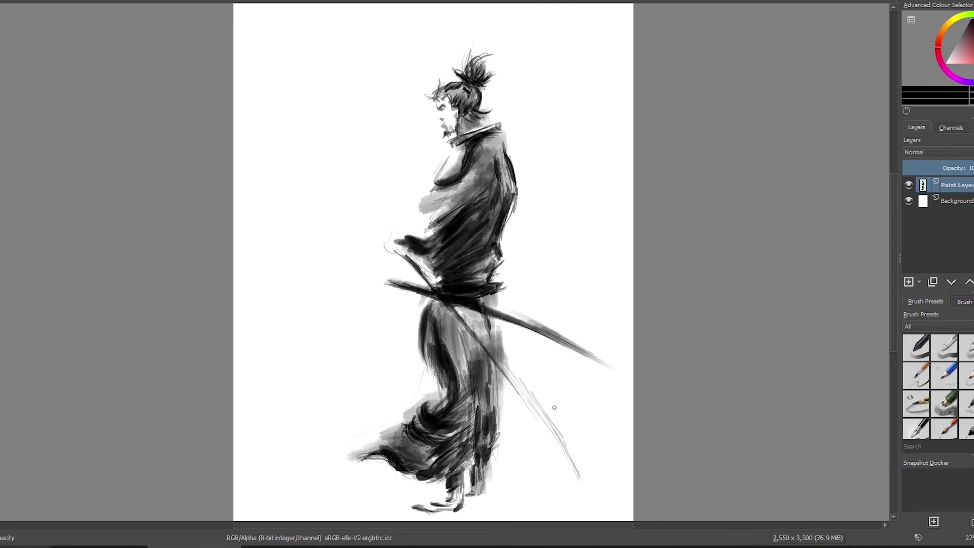
{"action": "left_click_drag", "start_coordinate": [511, 379], "coordinate": [565, 457]}
- Darken the second blade's lower end and middle, plus its hilt above the sash
{"action": "left_click_drag", "start_coordinate": [543, 419], "coordinate": [579, 479]}
{"action": "left_click_drag", "start_coordinate": [561, 447], "coordinate": [583, 484]}
{"action": "left_click_drag", "start_coordinate": [551, 424], "coordinate": [574, 462]}
{"action": "mouse_move", "coordinate": [536, 405]}
{"action": "left_mouse_down"}
{"action": "mouse_move", "coordinate": [566, 446]}
{"action": "mouse_move", "coordinate": [555, 436]}
{"action": "left_mouse_up"}
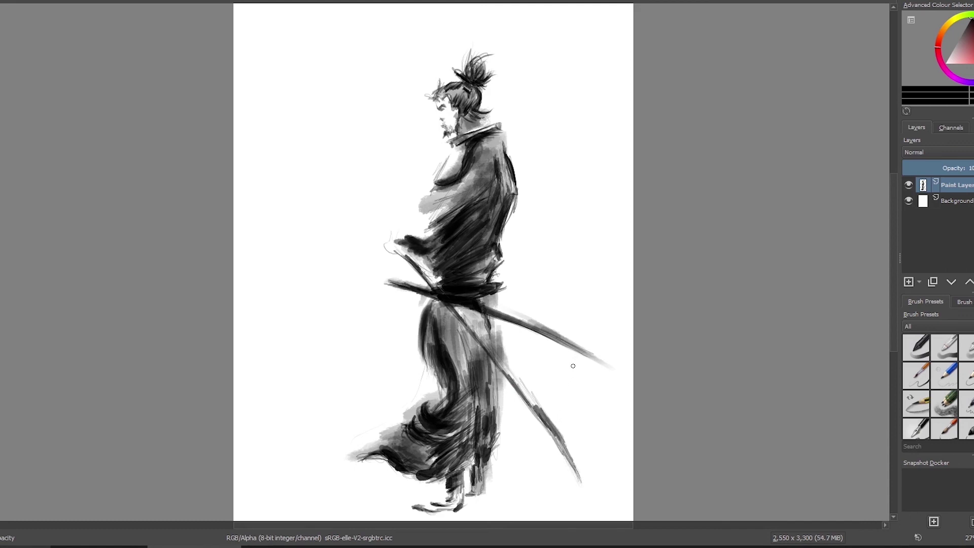
{"action": "mouse_move", "coordinate": [523, 389]}
{"action": "left_mouse_down"}
{"action": "mouse_move", "coordinate": [539, 413]}
{"action": "mouse_move", "coordinate": [518, 386]}
{"action": "left_mouse_up"}
{"action": "mouse_move", "coordinate": [436, 289]}
{"action": "left_mouse_down"}
{"action": "mouse_move", "coordinate": [399, 250]}
{"action": "mouse_move", "coordinate": [421, 270]}
{"action": "left_mouse_up"}
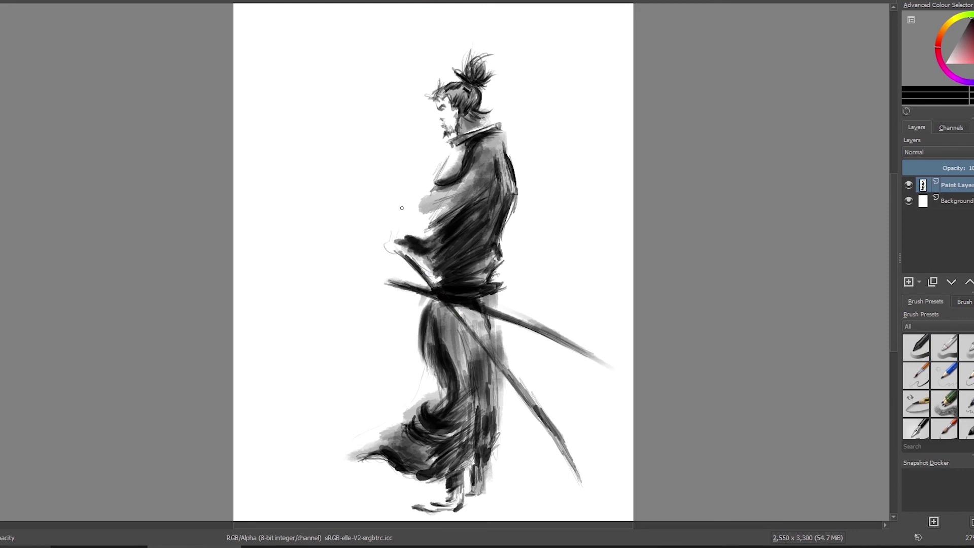
{"action": "key", "text": "e"}
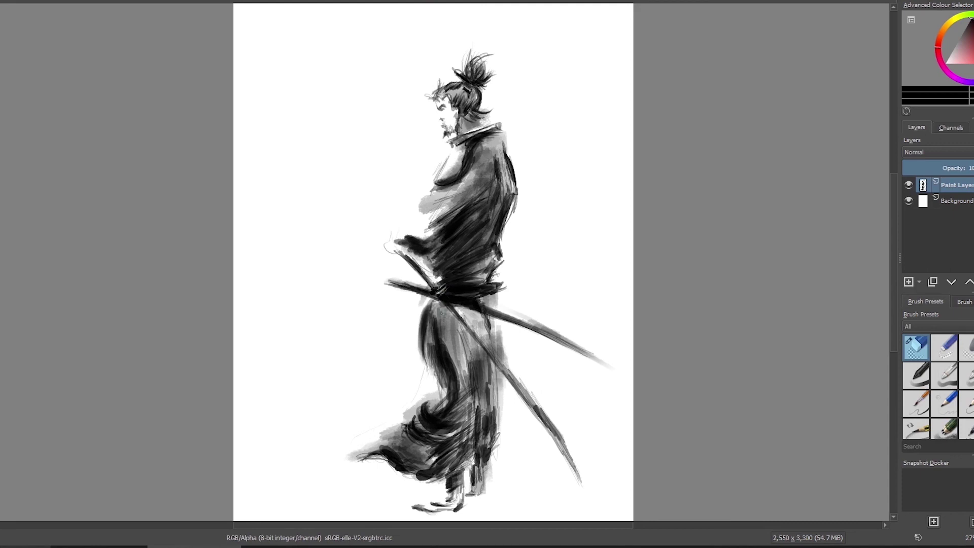
- Add small marks near the sword hilt, then undo them
{"action": "key", "text": "e"}
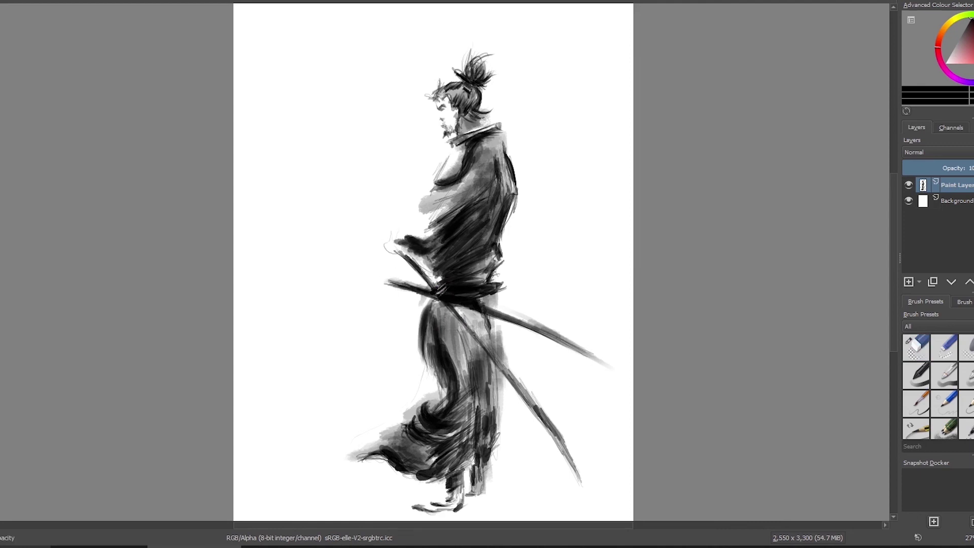
{"action": "mouse_move", "coordinate": [463, 306]}
{"action": "left_mouse_down"}
{"action": "mouse_move", "coordinate": [454, 319]}
{"action": "mouse_move", "coordinate": [477, 348]}
{"action": "left_mouse_up"}
{"action": "key", "text": "ctrl+z"}
{"action": "scroll", "coordinate": [959, 391], "scroll_direction": "down", "scroll_amount": 2}
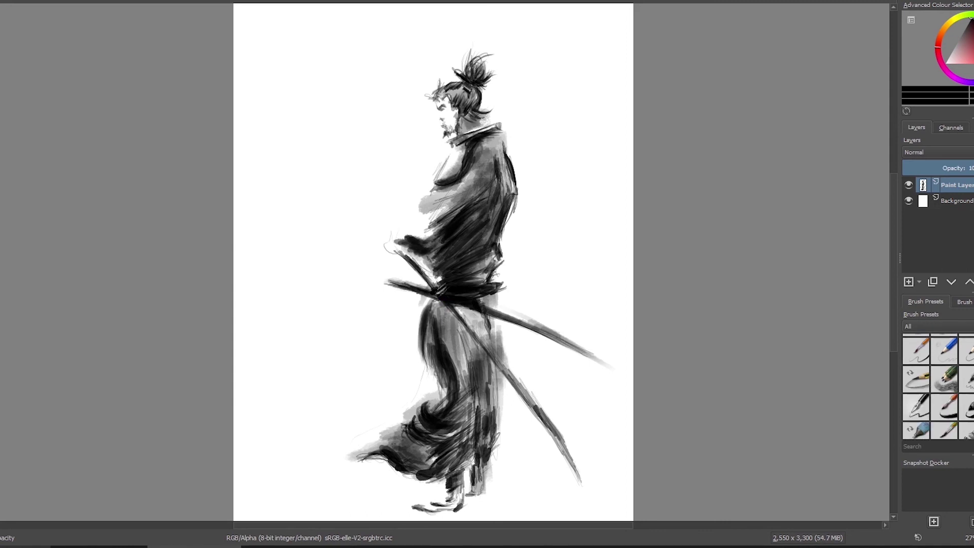
{"action": "scroll", "coordinate": [955, 430], "scroll_direction": "down", "scroll_amount": 1}
- Shade the belt, sword and robe in grey with the Soft preset, adding dark vertical robe strokes
{"action": "left_click", "coordinate": [954, 429]}
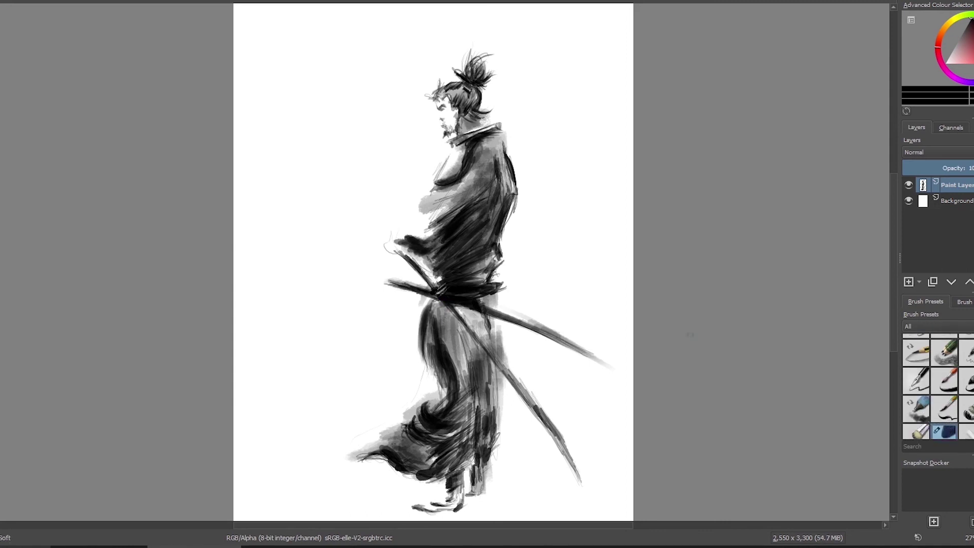
{"action": "left_click_drag", "start_coordinate": [451, 296], "coordinate": [545, 421]}
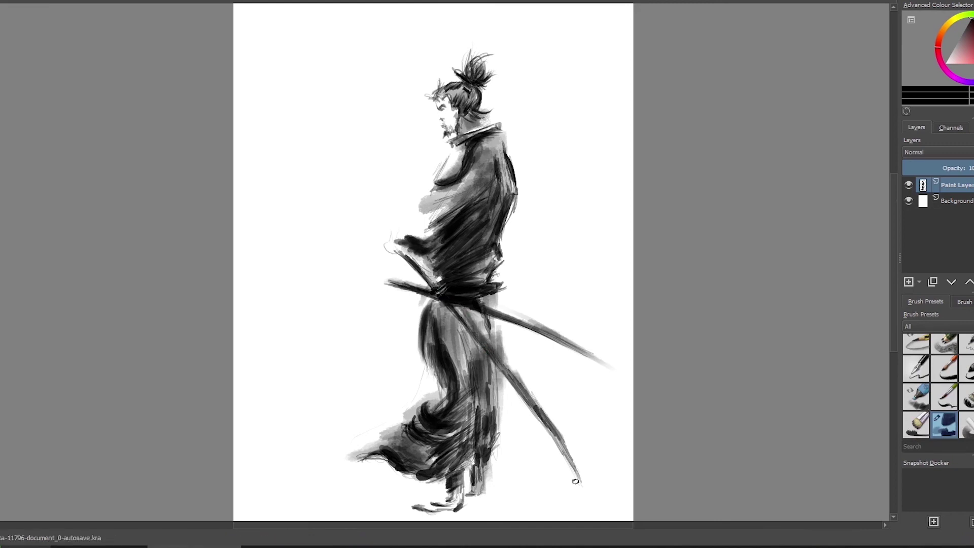
{"action": "left_click_drag", "start_coordinate": [494, 317], "coordinate": [501, 427]}
{"action": "left_click_drag", "start_coordinate": [502, 379], "coordinate": [505, 426]}
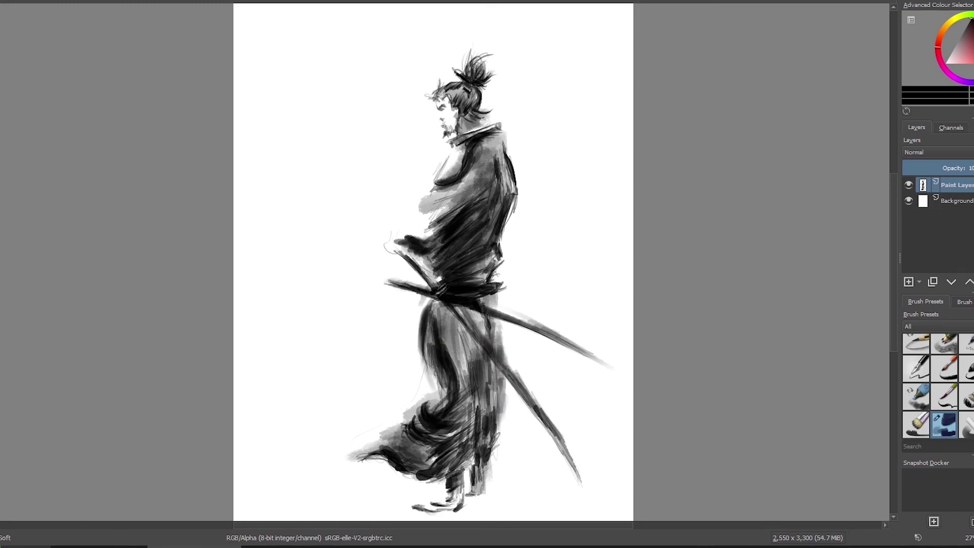
{"action": "scroll", "coordinate": [938, 385], "scroll_direction": "up", "scroll_amount": 1}
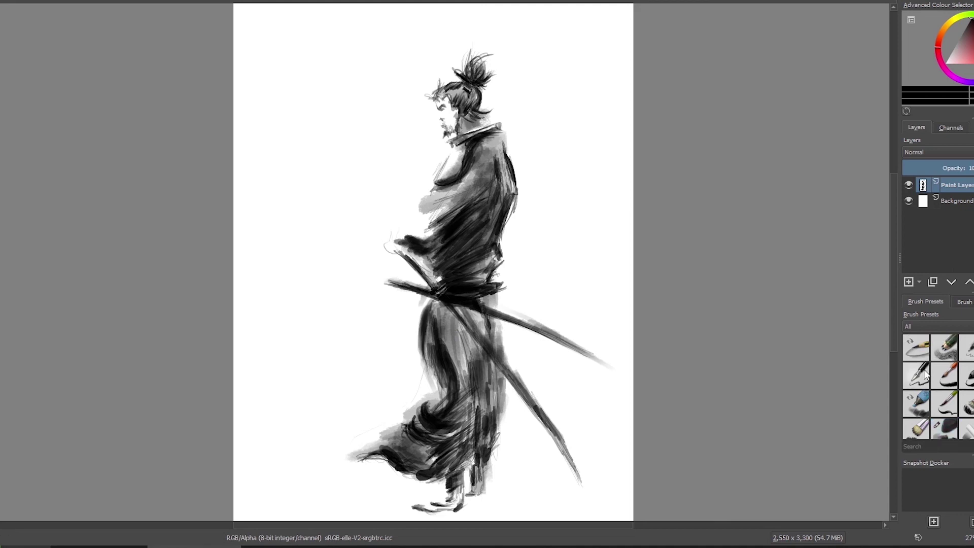
- Handwrite a signature at the lower left with the date written beneath it
{"action": "mouse_move", "coordinate": [302, 408]}
{"action": "left_mouse_down"}
{"action": "mouse_move", "coordinate": [269, 418]}
{"action": "mouse_move", "coordinate": [364, 417]}
{"action": "left_mouse_up"}
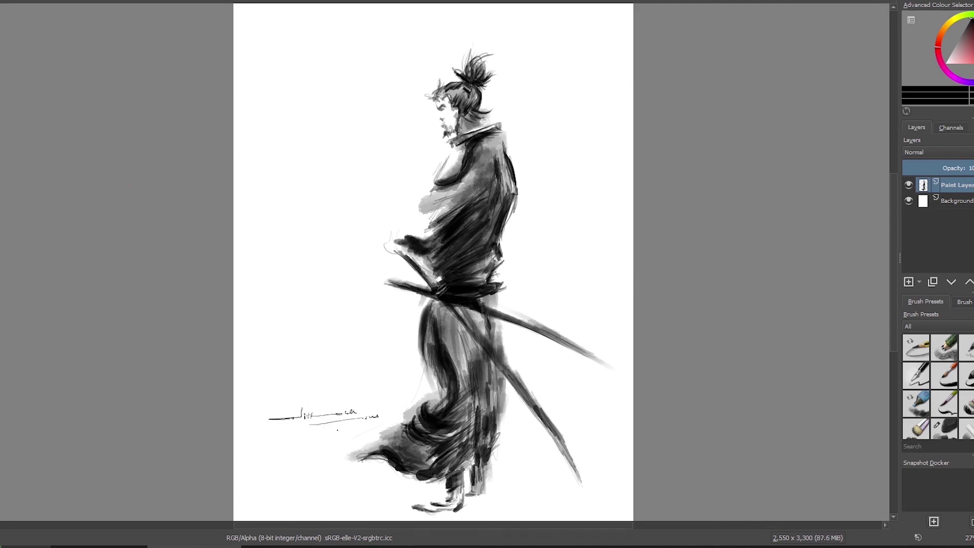
{"action": "left_click_drag", "start_coordinate": [317, 429], "coordinate": [323, 433]}
{"action": "mouse_move", "coordinate": [330, 425]}
{"action": "left_mouse_down"}
{"action": "mouse_move", "coordinate": [326, 438]}
{"action": "mouse_move", "coordinate": [370, 434]}
{"action": "left_mouse_up"}
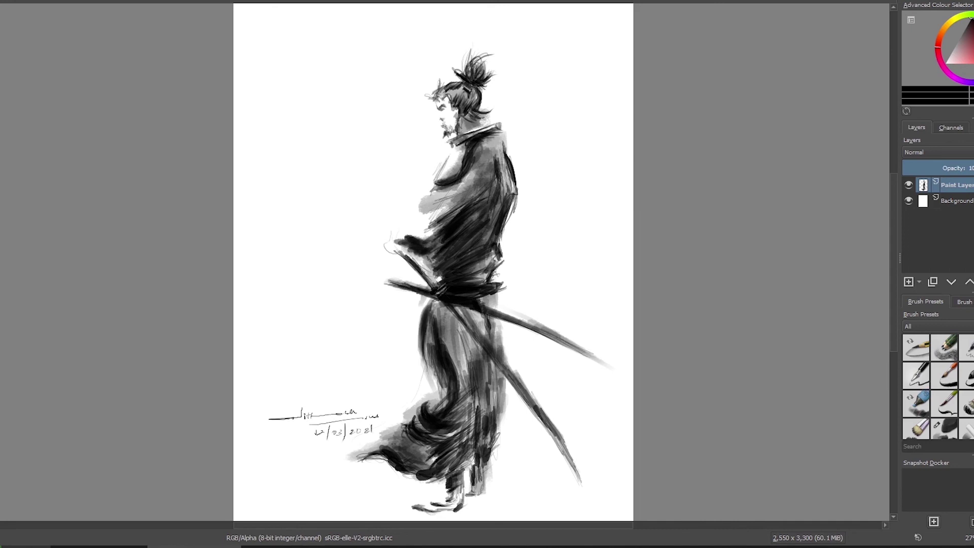